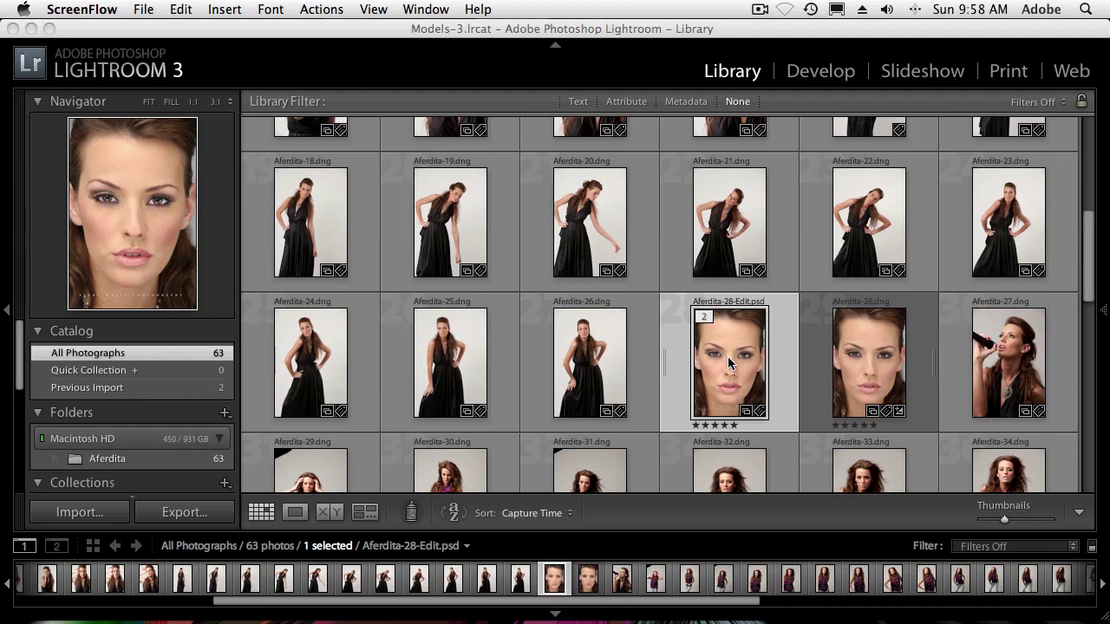
# Inspect the selected close-up portrait PSD in full view, zoom in on an eye at 1:1, and return to the thumbnail grid
pyautogui.scroll(-1, 727, 347)
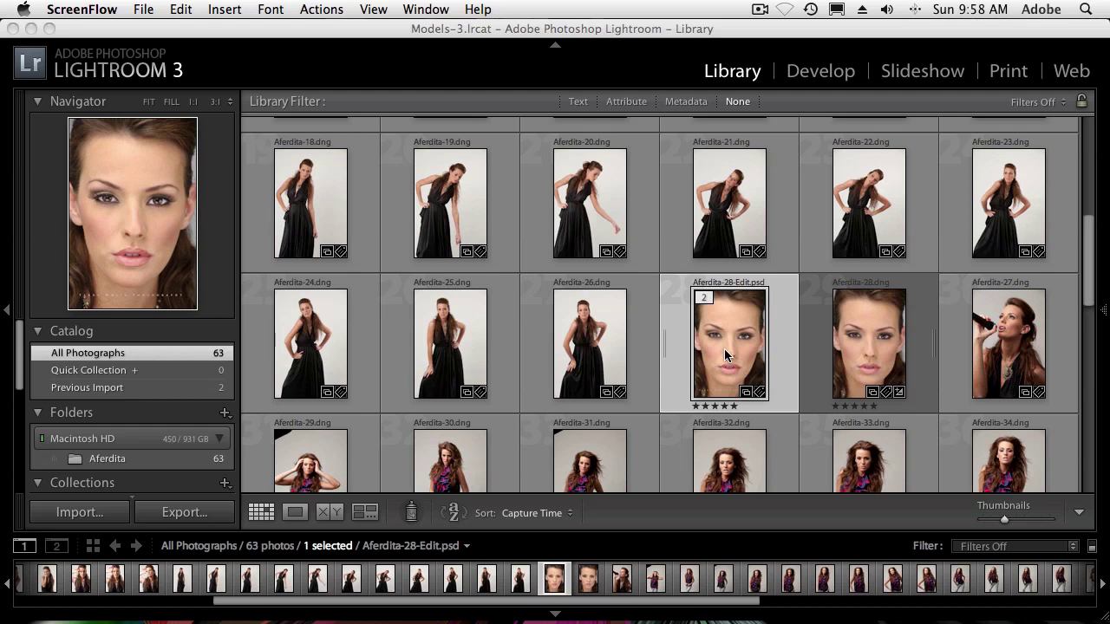
pyautogui.doubleClick(724, 349)
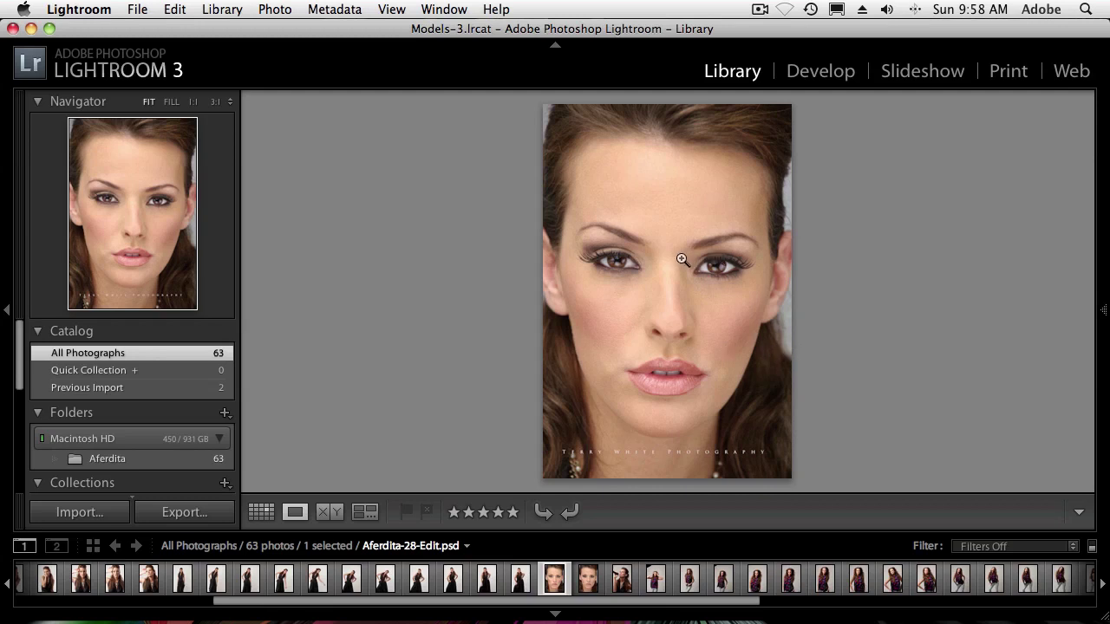
pyautogui.click(712, 266)
pyautogui.click(711, 267)
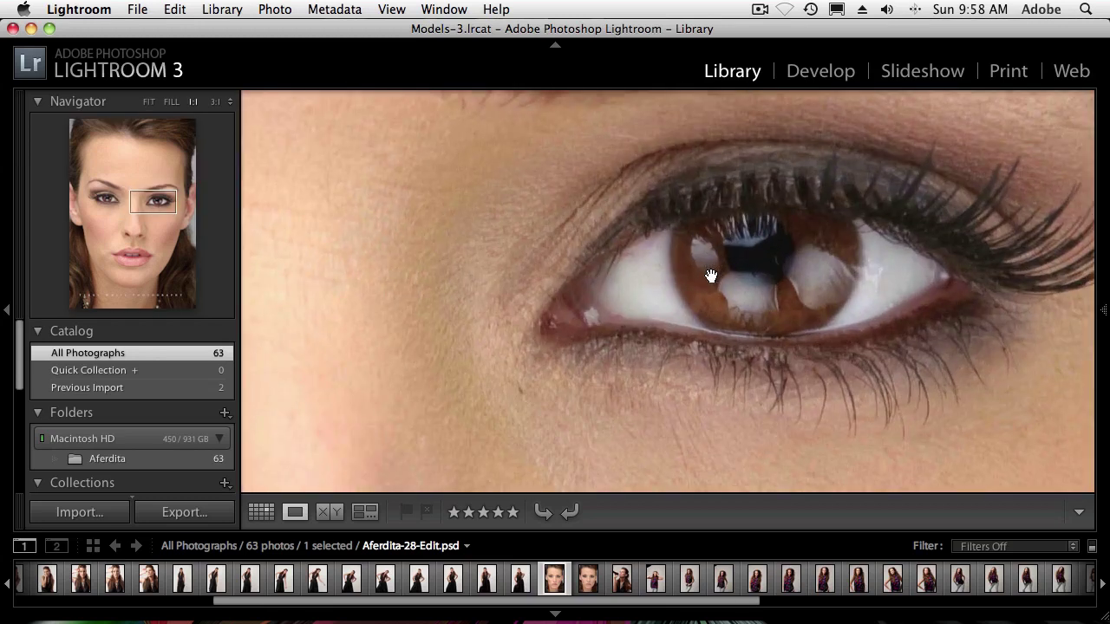
pyautogui.click(711, 276)
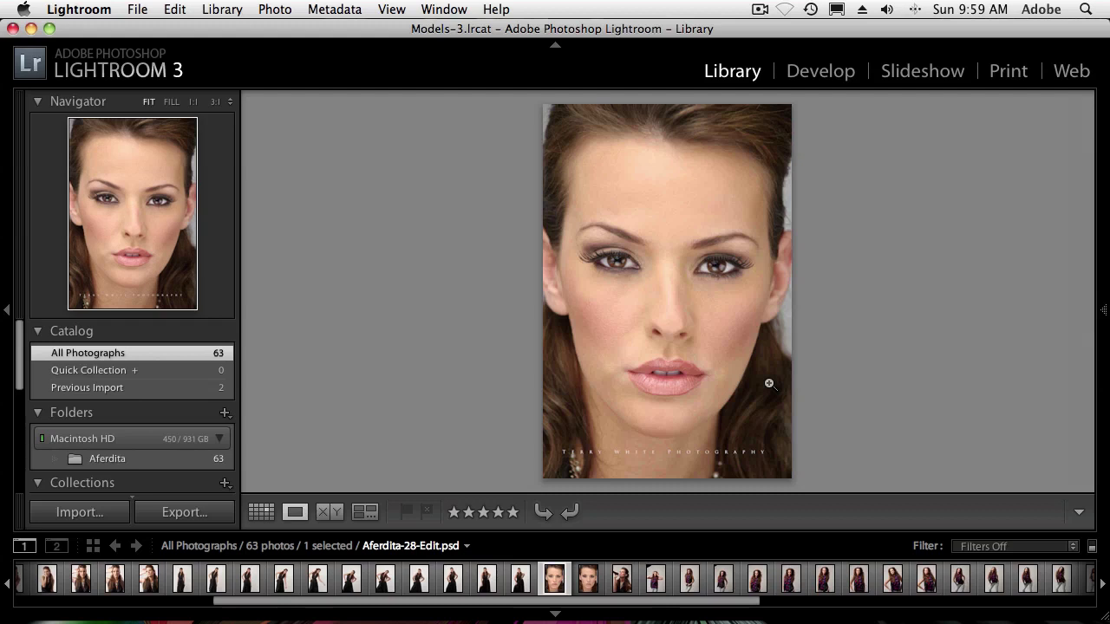
pyautogui.press('g')
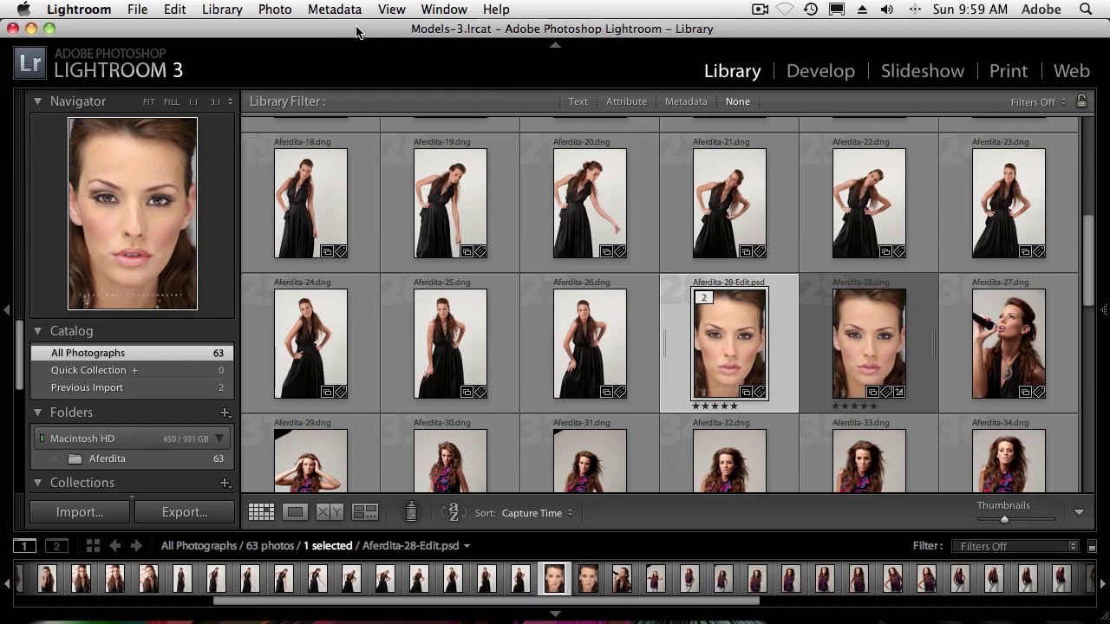
# Create a virtual copy of the selected close-up portrait PSD
pyautogui.click(274, 11)
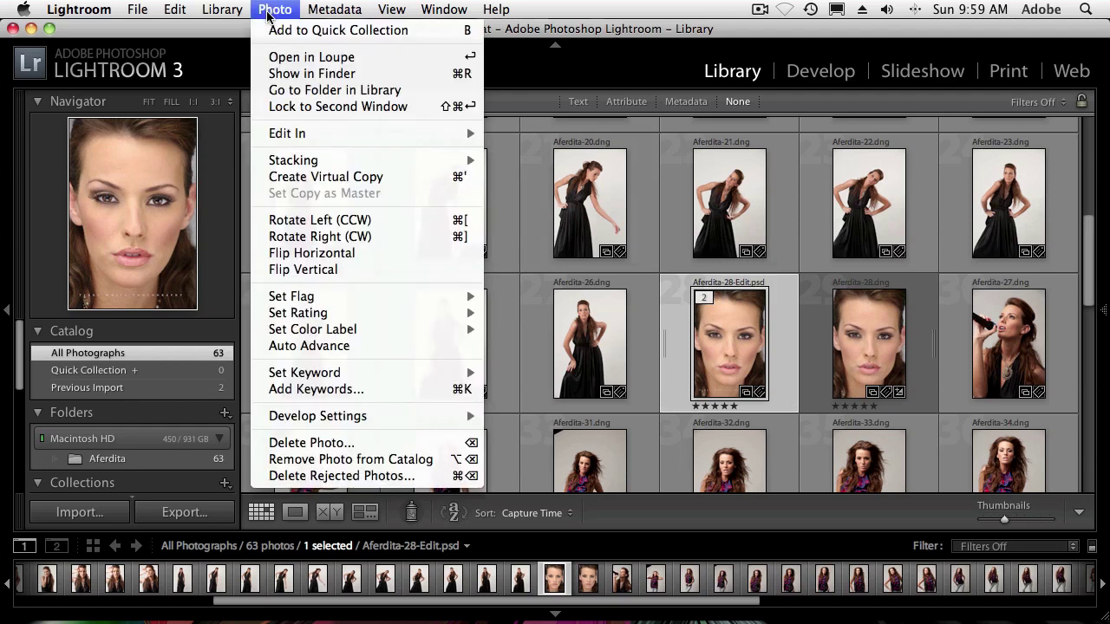
pyautogui.click(337, 184)
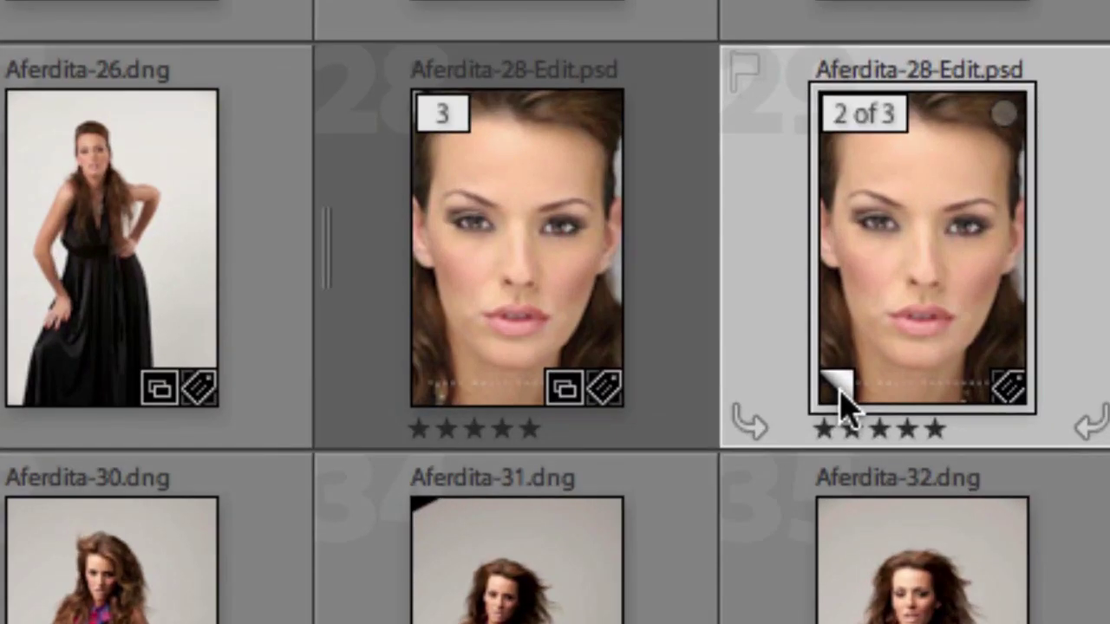
pyautogui.moveTo(846, 403)
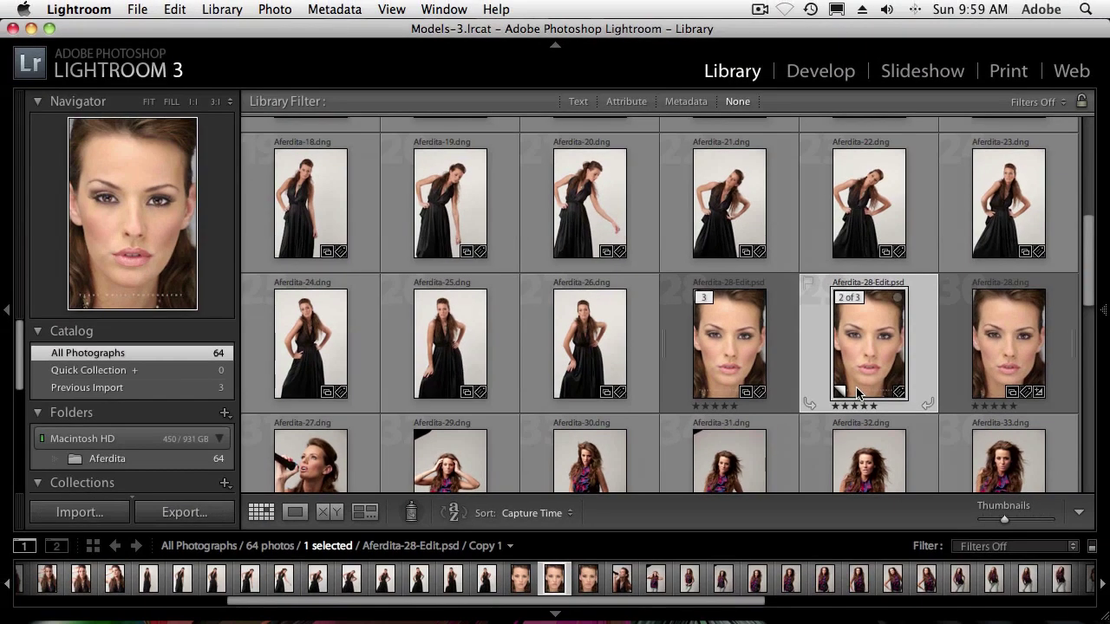
# Create two more virtual copies of the portrait PSD from its master at the front of the stack
pyautogui.click(742, 368)
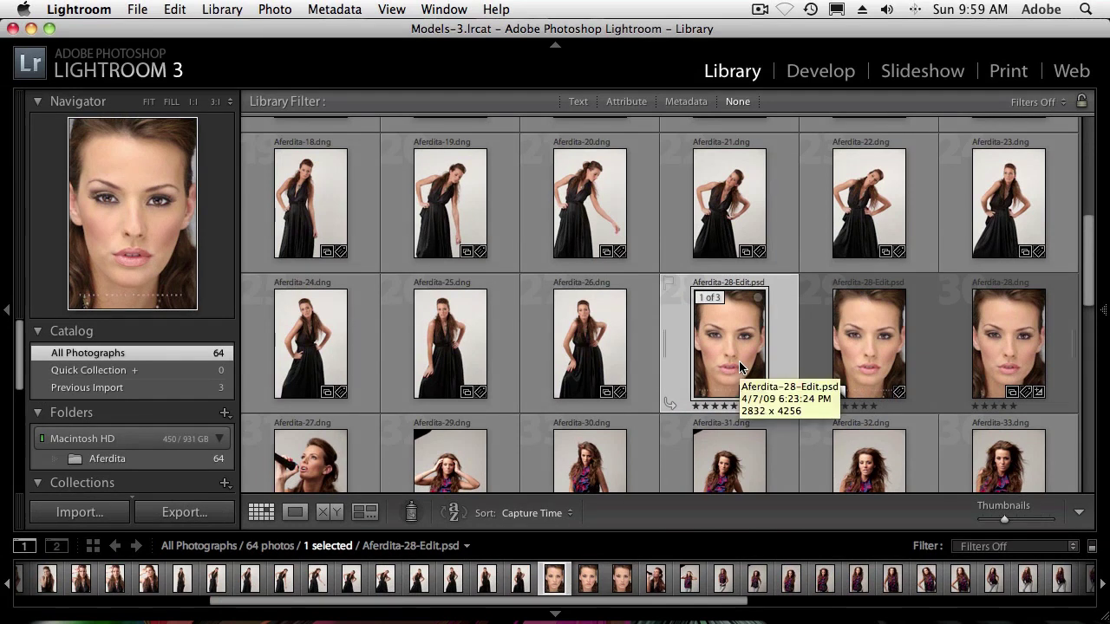
pyautogui.press('super+apostrophe')
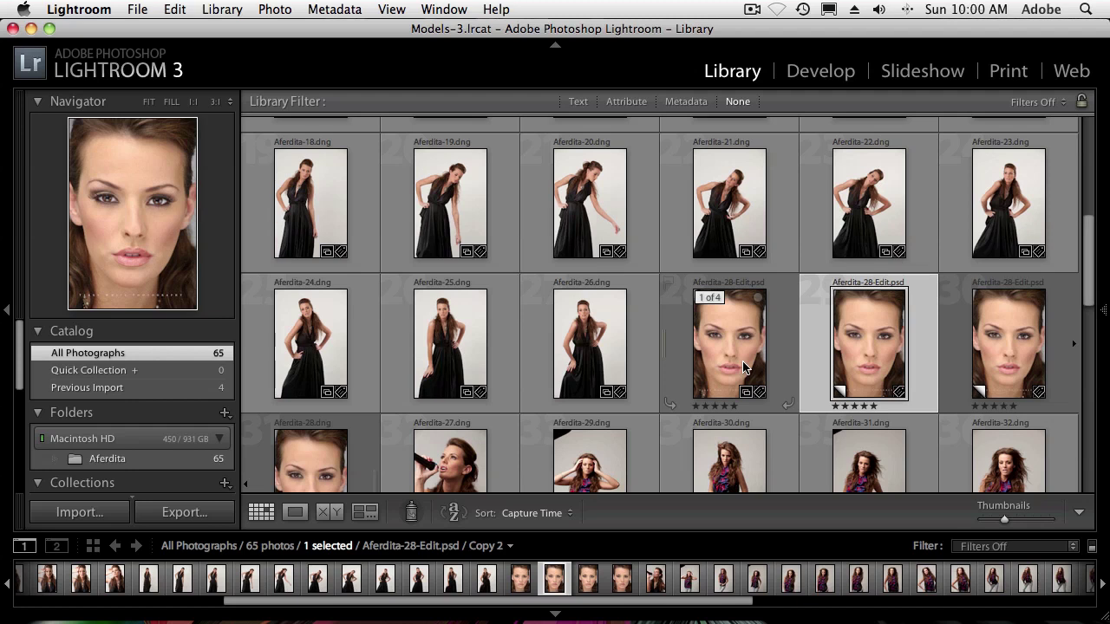
pyautogui.click(739, 342)
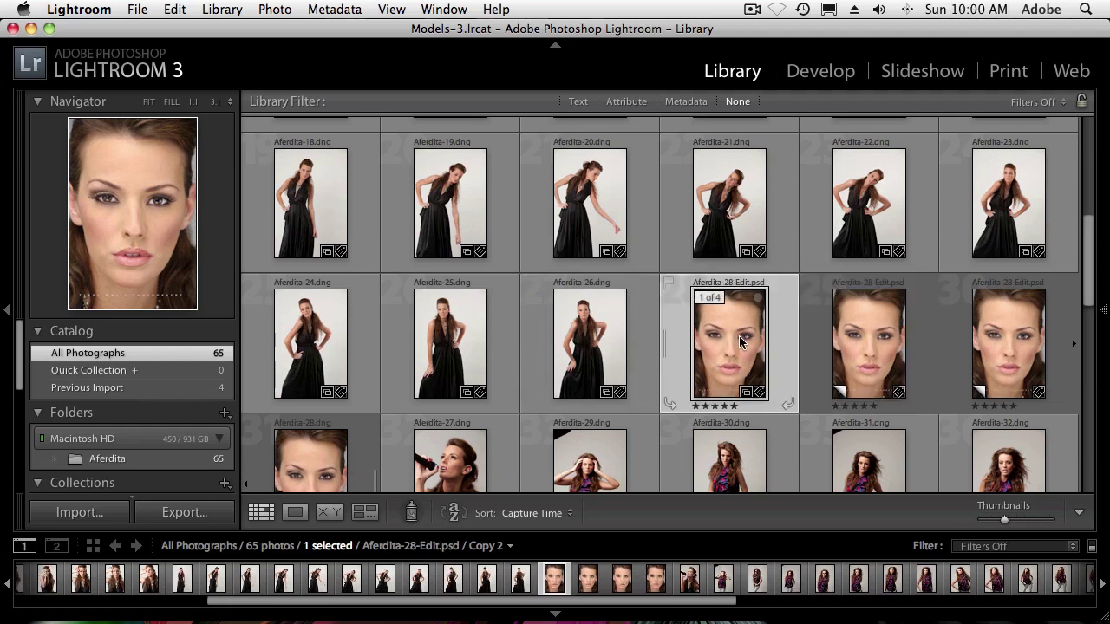
pyautogui.press('super+apostrophe')
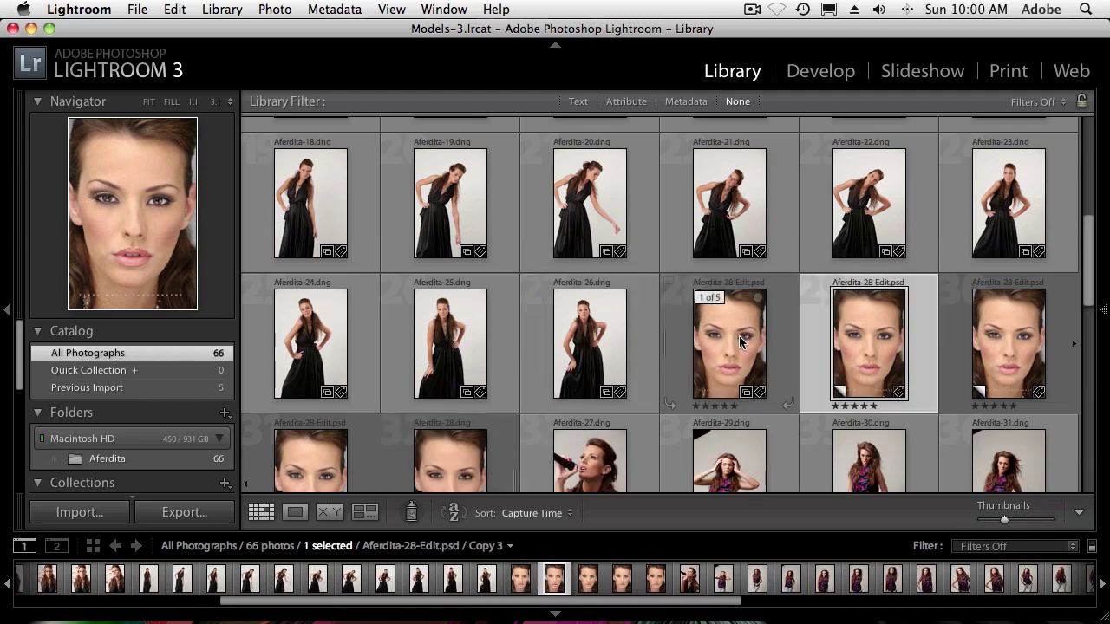
# Develop the virtual copy named Copy 3 with its Vibrance set to +43
pyautogui.scroll(-2, 747, 314)
pyautogui.scroll(-1, 750, 321)
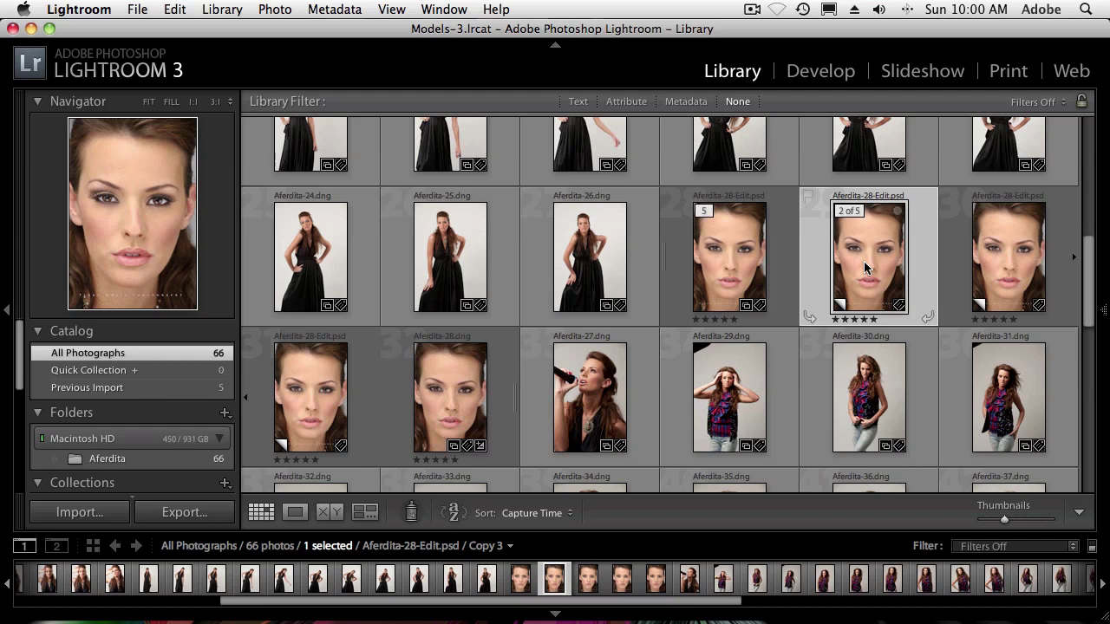
pyautogui.press('d')
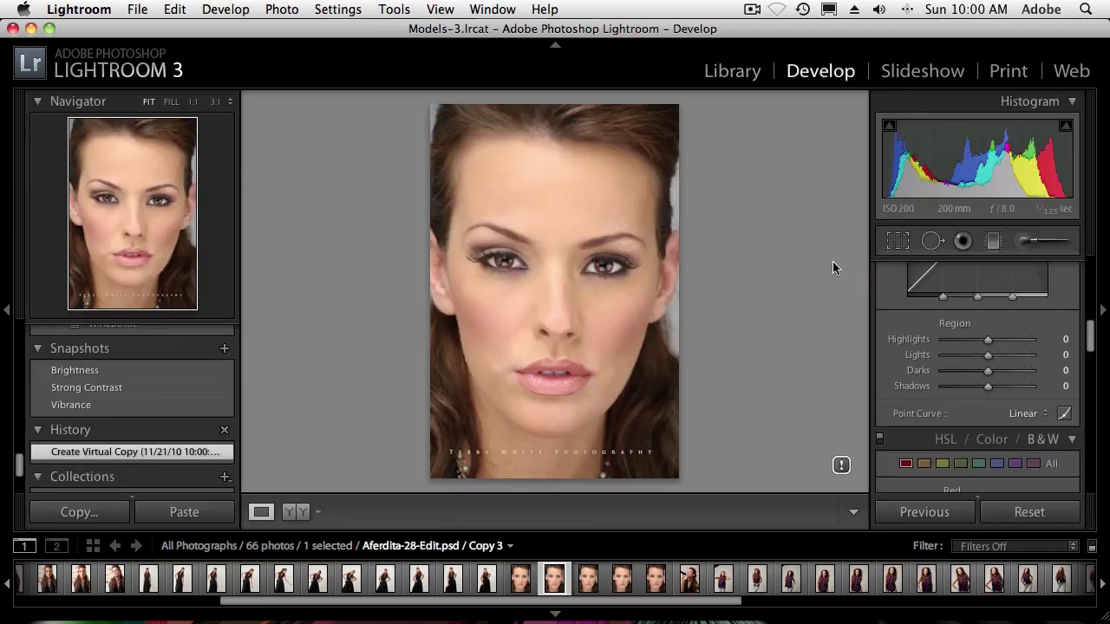
pyautogui.scroll(5, 968, 303)
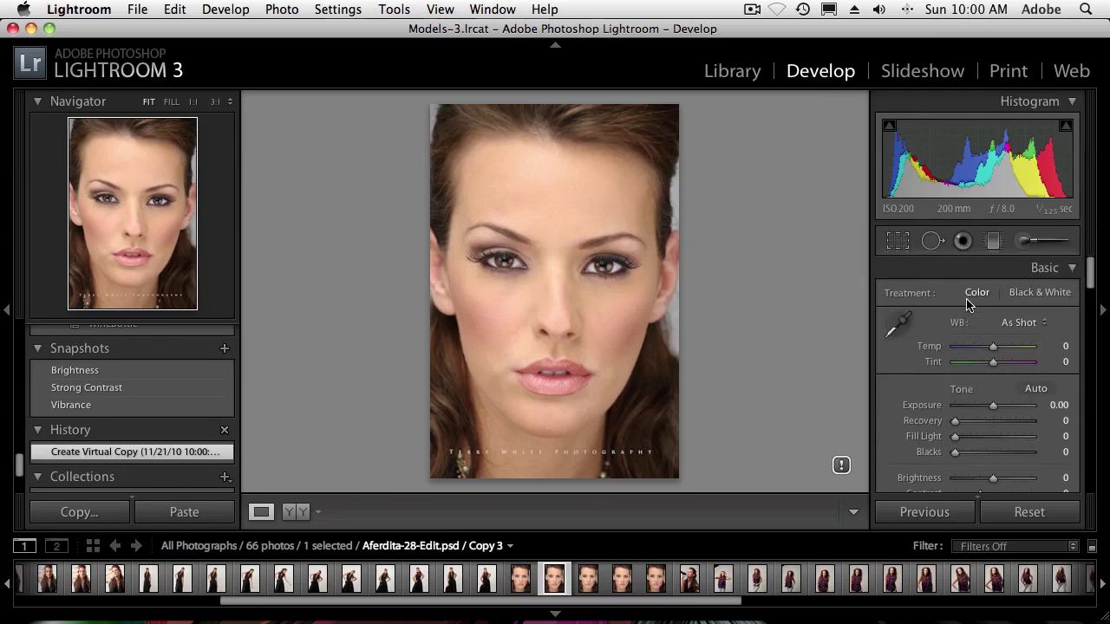
pyautogui.scroll(-4, 1000, 393)
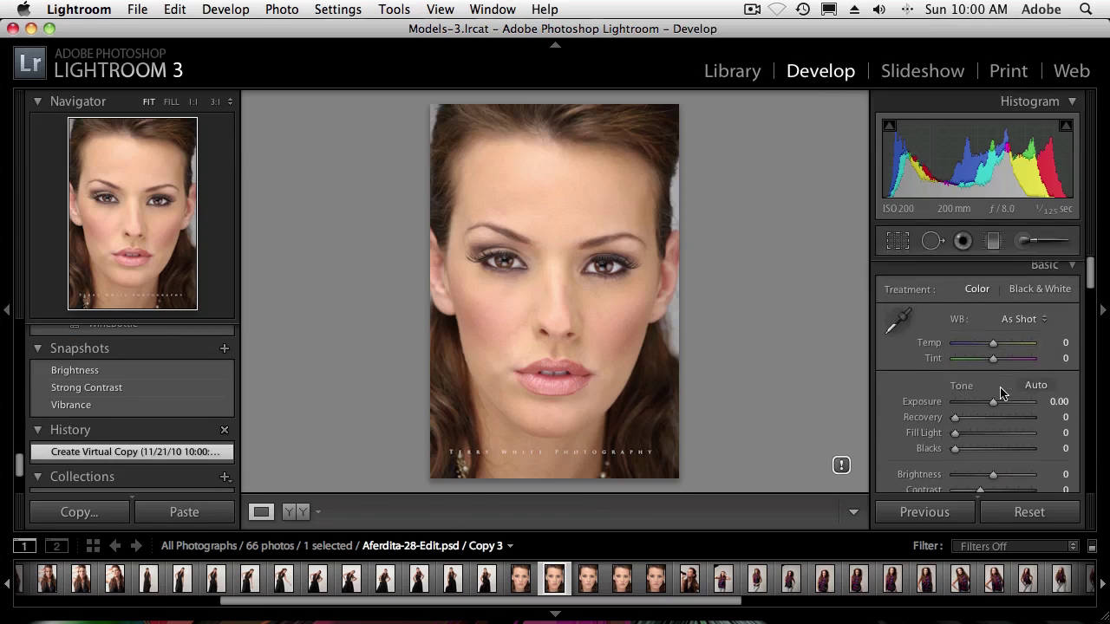
pyautogui.scroll(-1, 1000, 393)
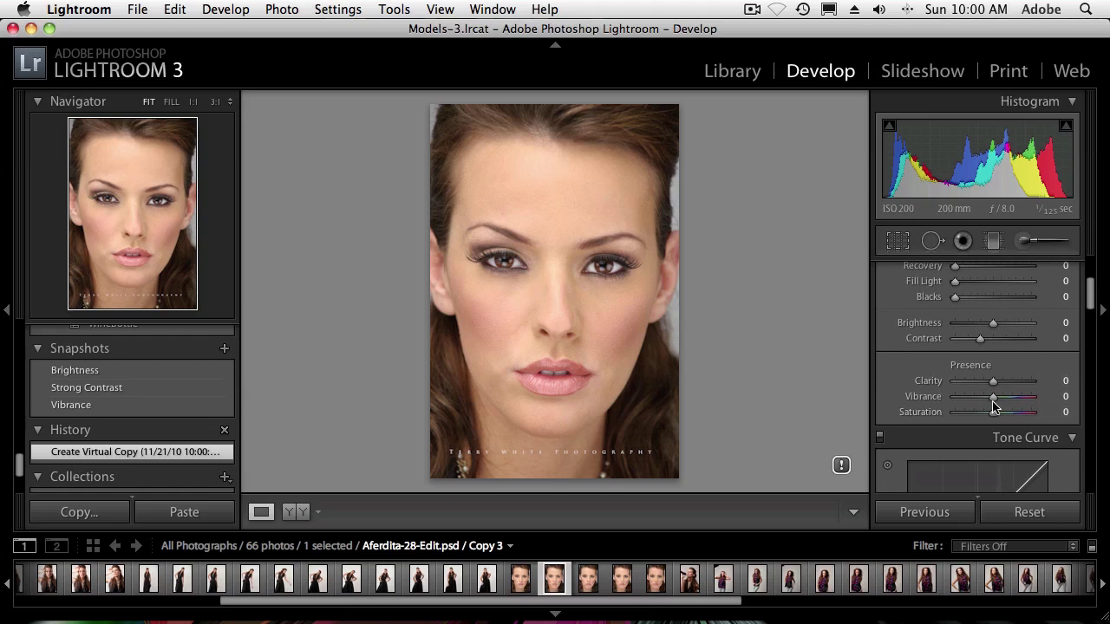
pyautogui.moveTo(995, 401); pyautogui.dragTo(1010, 401)
pyautogui.moveTo(1009, 401); pyautogui.dragTo(1010, 401)
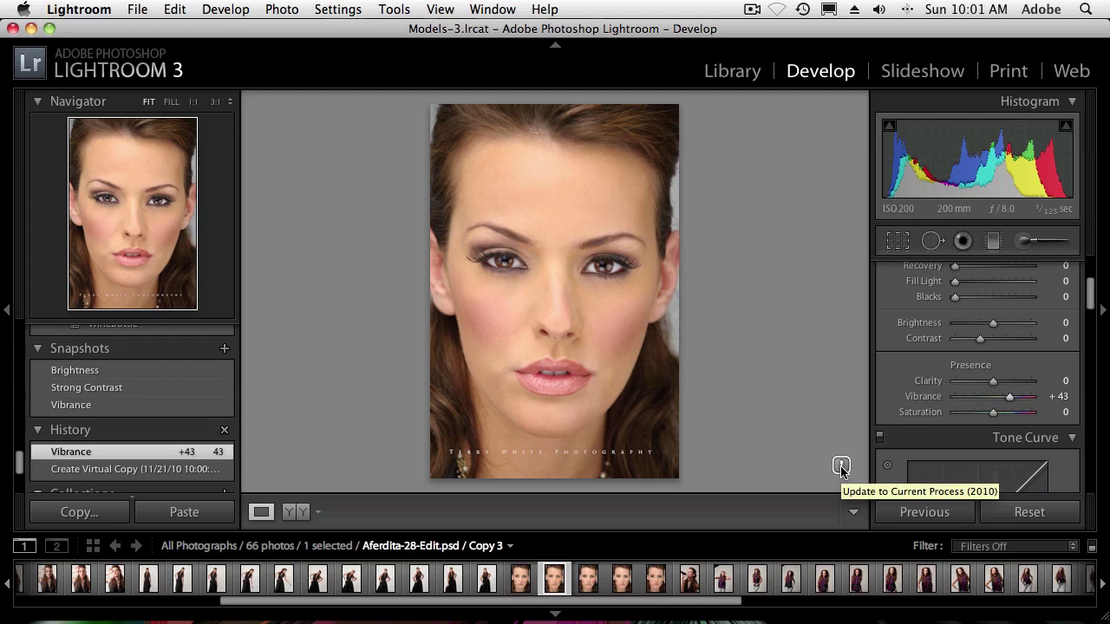
# Update Copy 3 to the current 2010 process with Before/After review, and return to the thumbnail grid
pyautogui.click(841, 466)
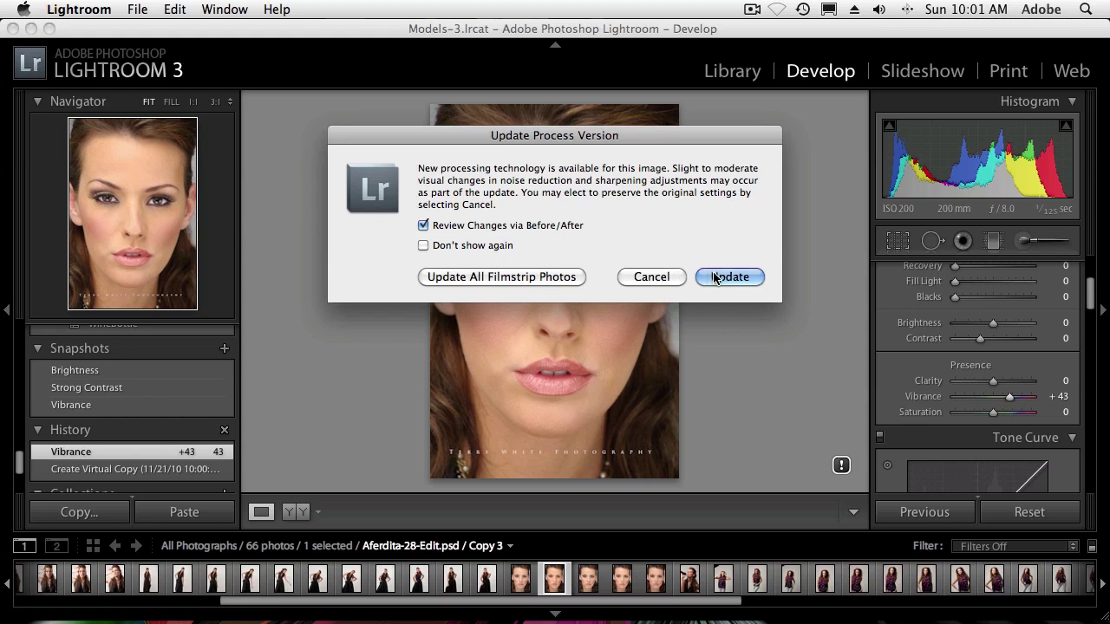
pyautogui.click(715, 277)
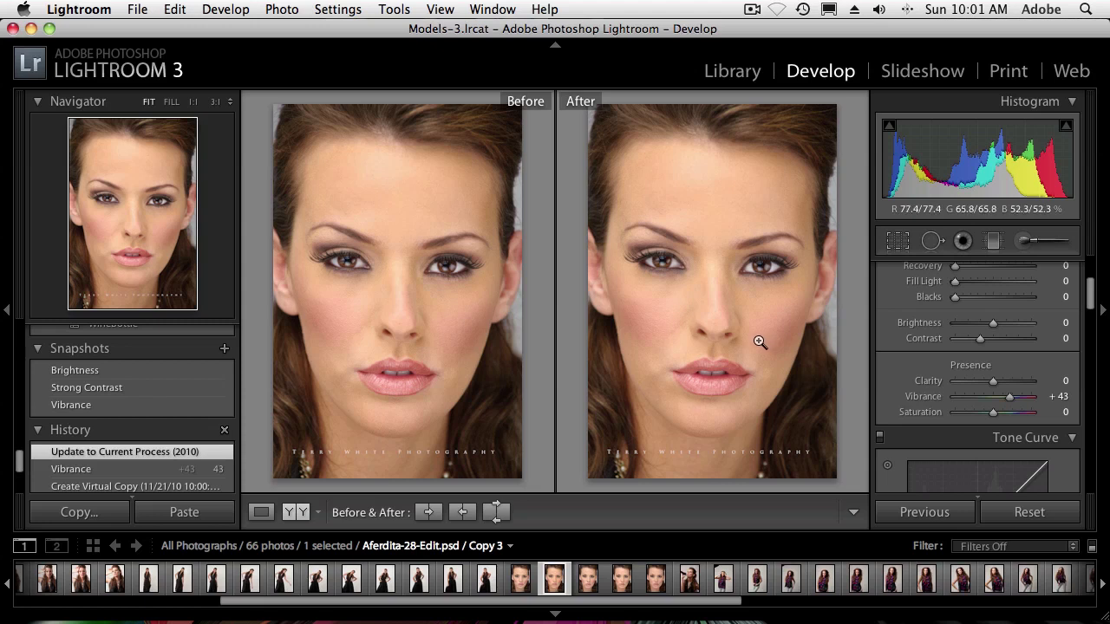
pyautogui.press('g')
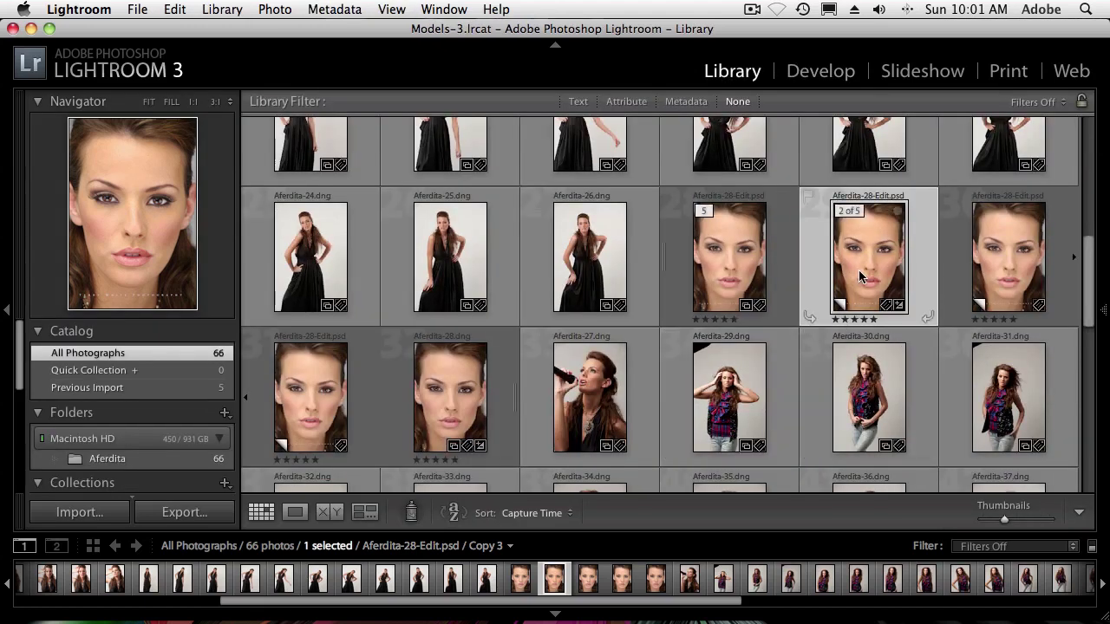
# Develop Copy 2 of the portrait with a warm-toned B&W Creative preset and set its Exposure to -0.65
pyautogui.press('Right')
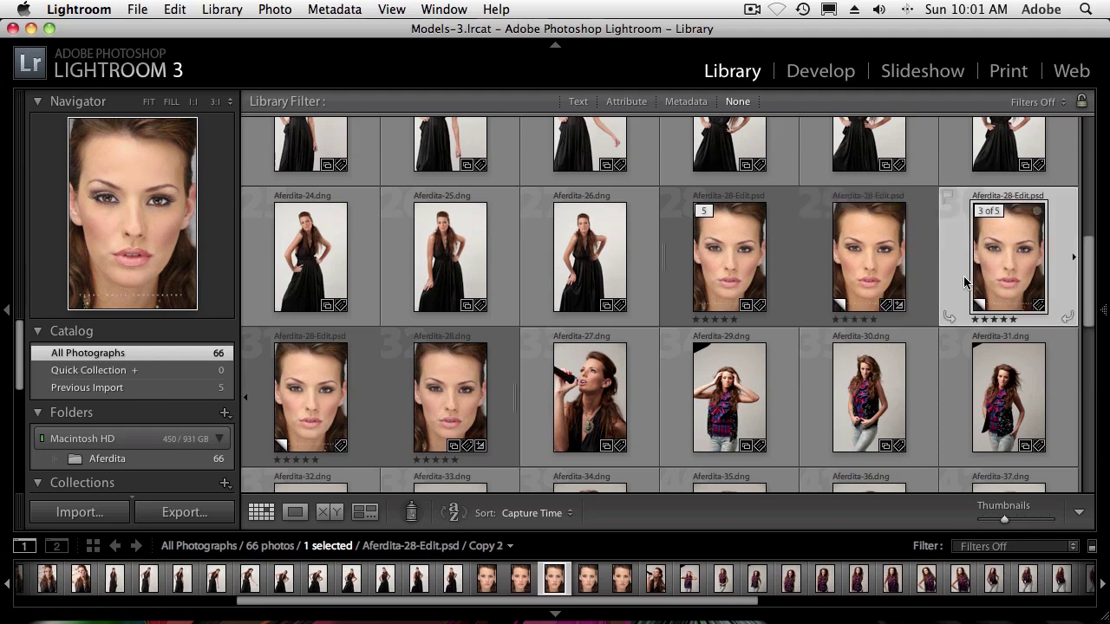
pyautogui.press('d')
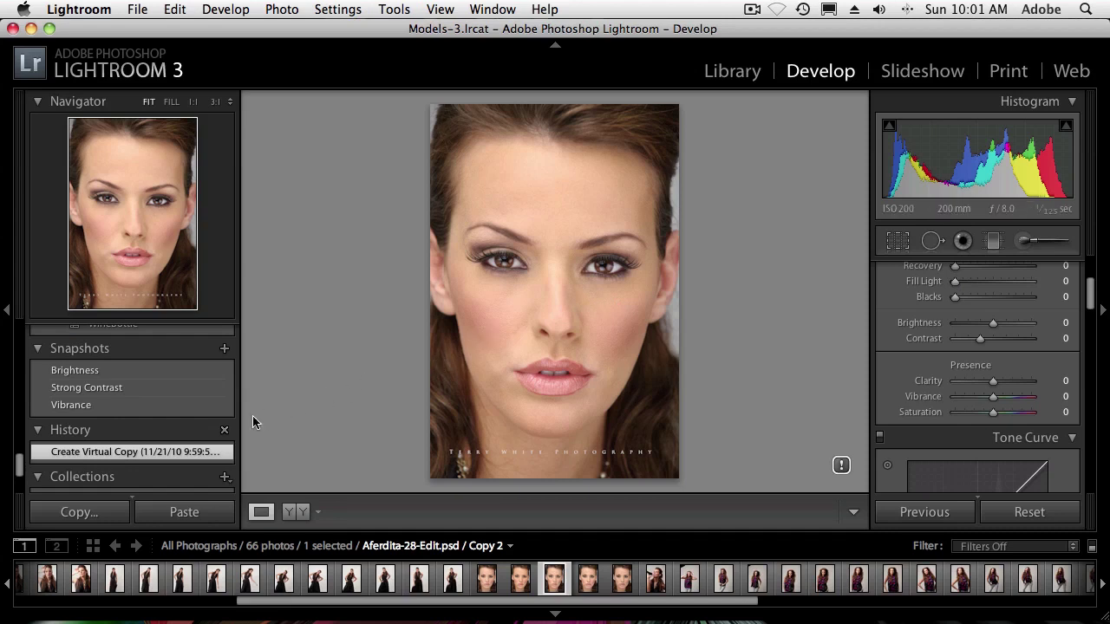
pyautogui.moveTo(19, 468); pyautogui.dragTo(19, 368)
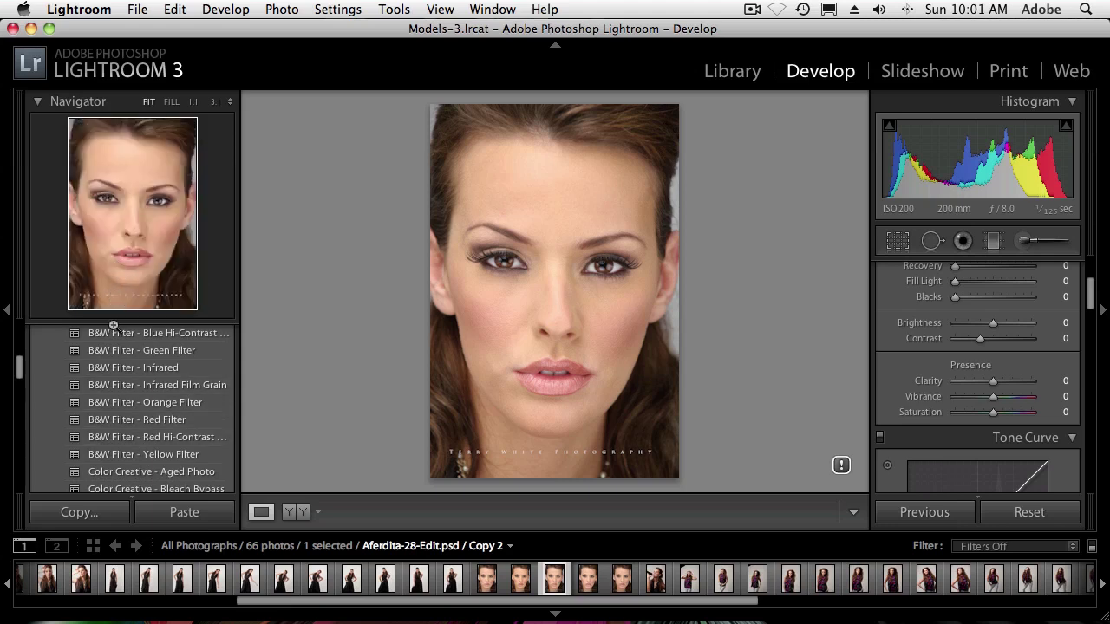
pyautogui.moveTo(19, 368); pyautogui.dragTo(19, 345)
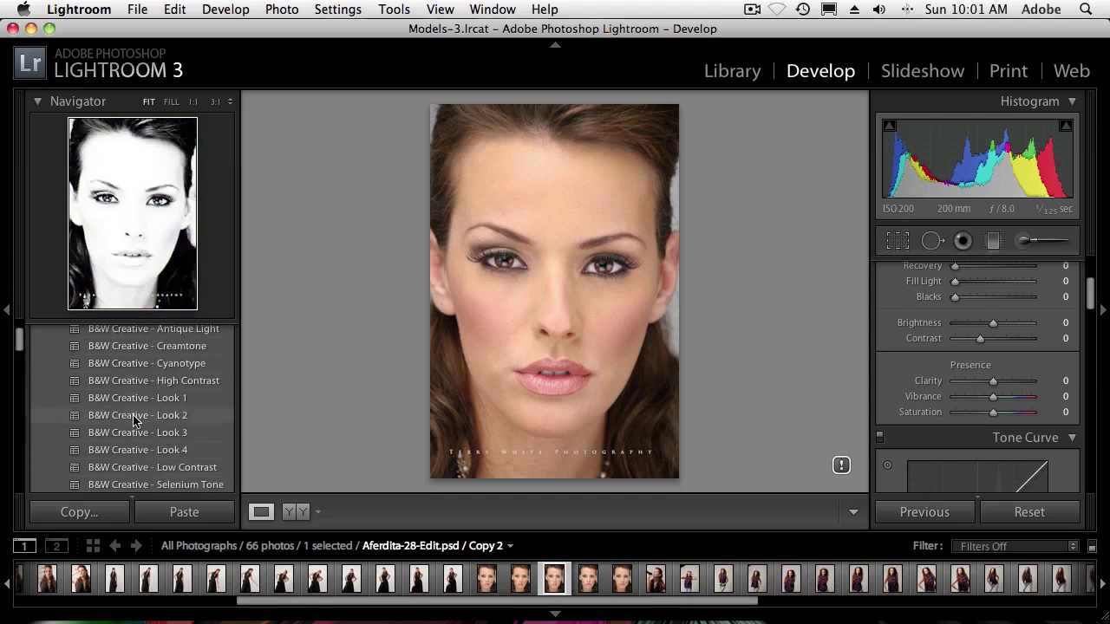
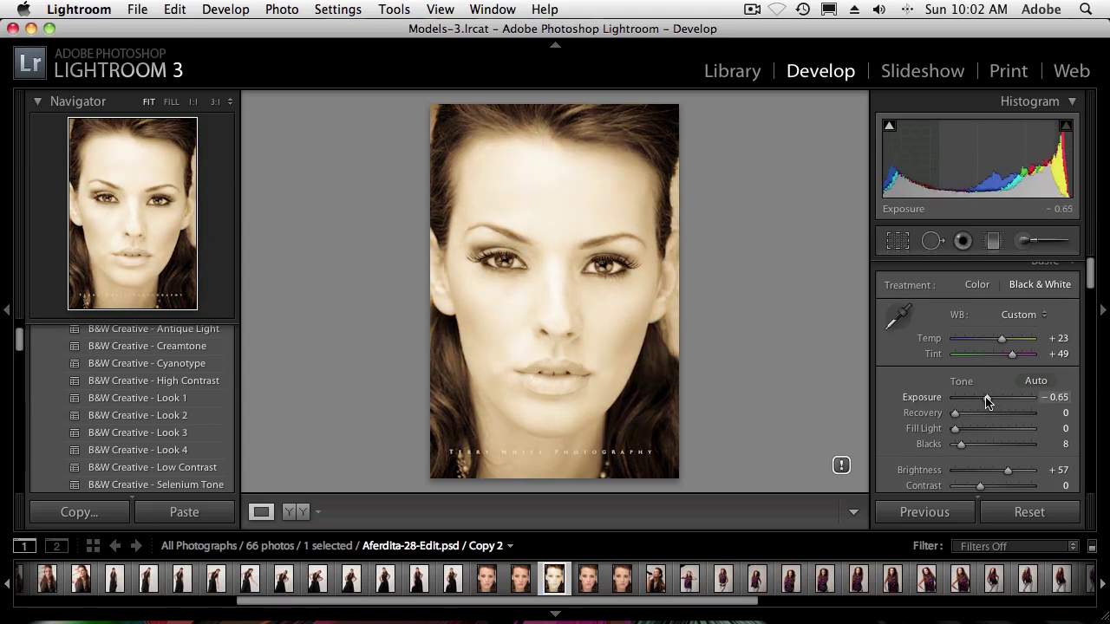
# Update Copy 2 to the current process version, leave the Before/After comparison, and return to the thumbnail grid
pyautogui.click(841, 468)
pyautogui.click(742, 275)
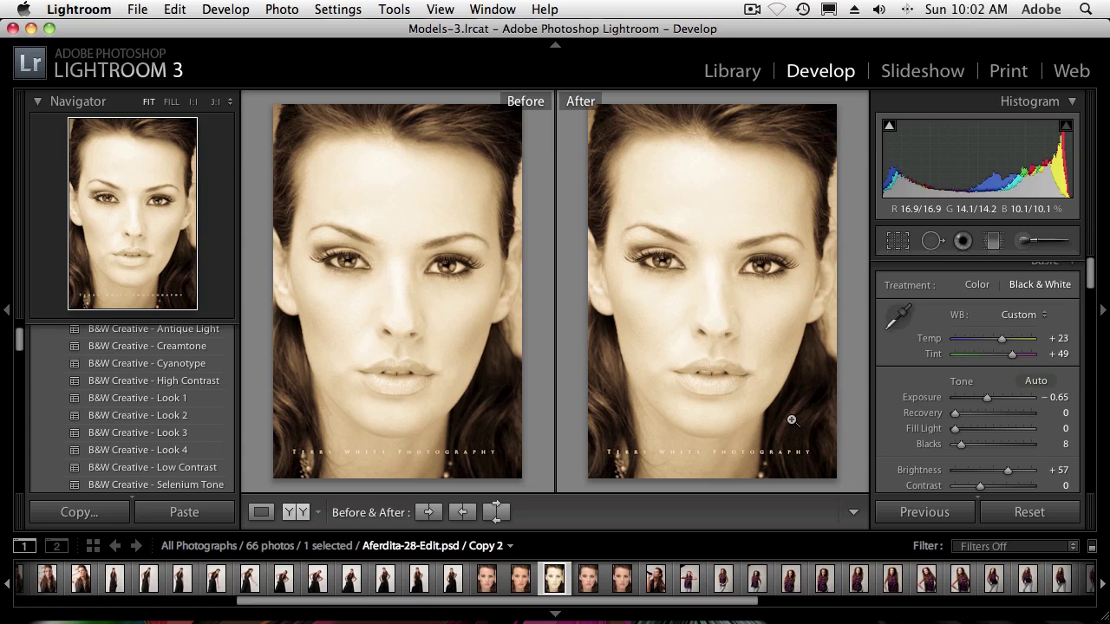
pyautogui.press('y')
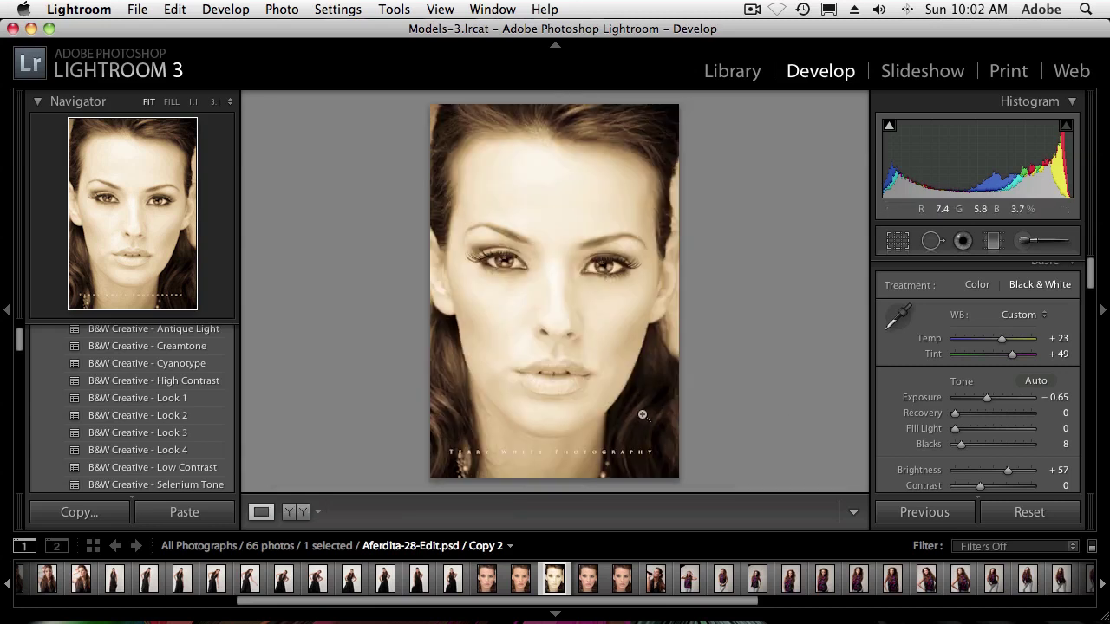
pyautogui.press('g')
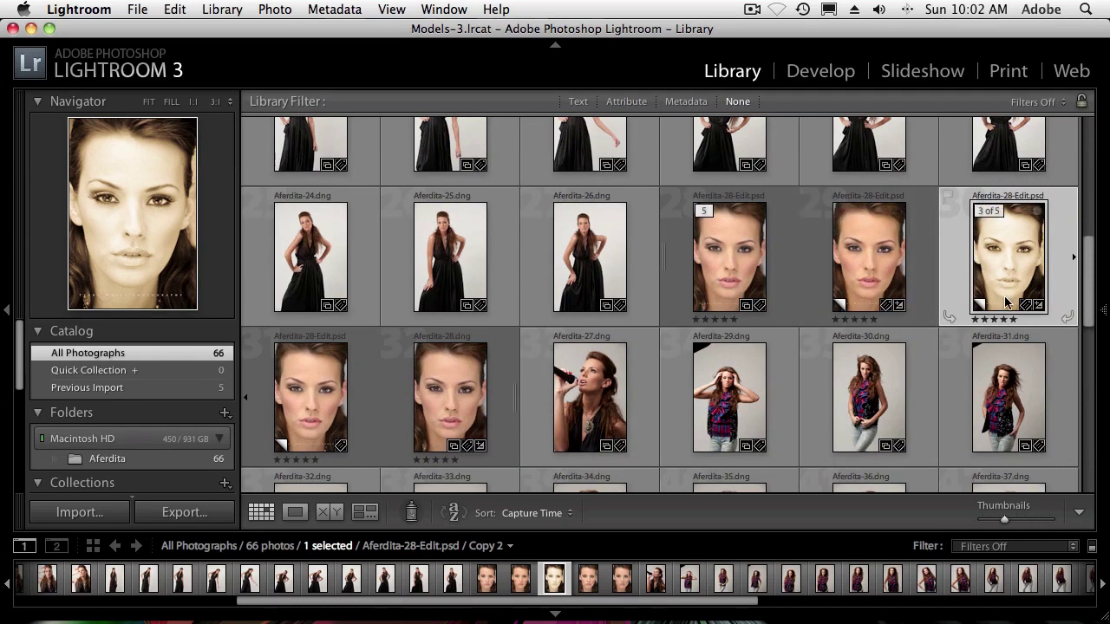
# Develop Copy 1 of the portrait, trying the B&W Creative - Look 3 preset and replacing it with B&W Creative - Look 4
pyautogui.click(301, 405)
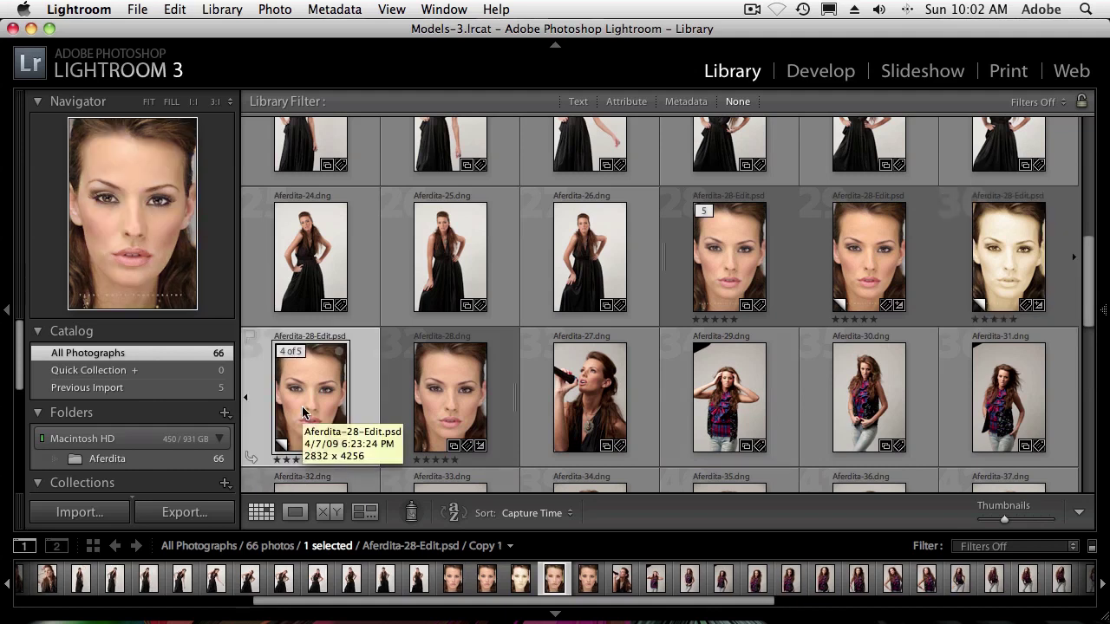
pyautogui.press('d')
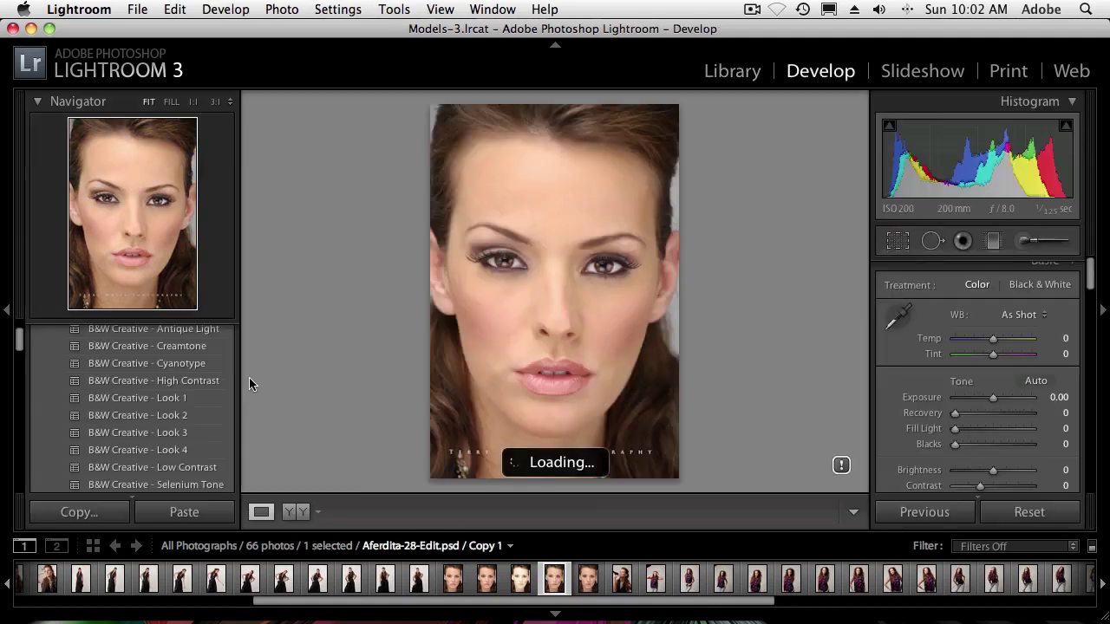
pyautogui.scroll(1, 182, 383)
pyautogui.scroll(-5, 181, 386)
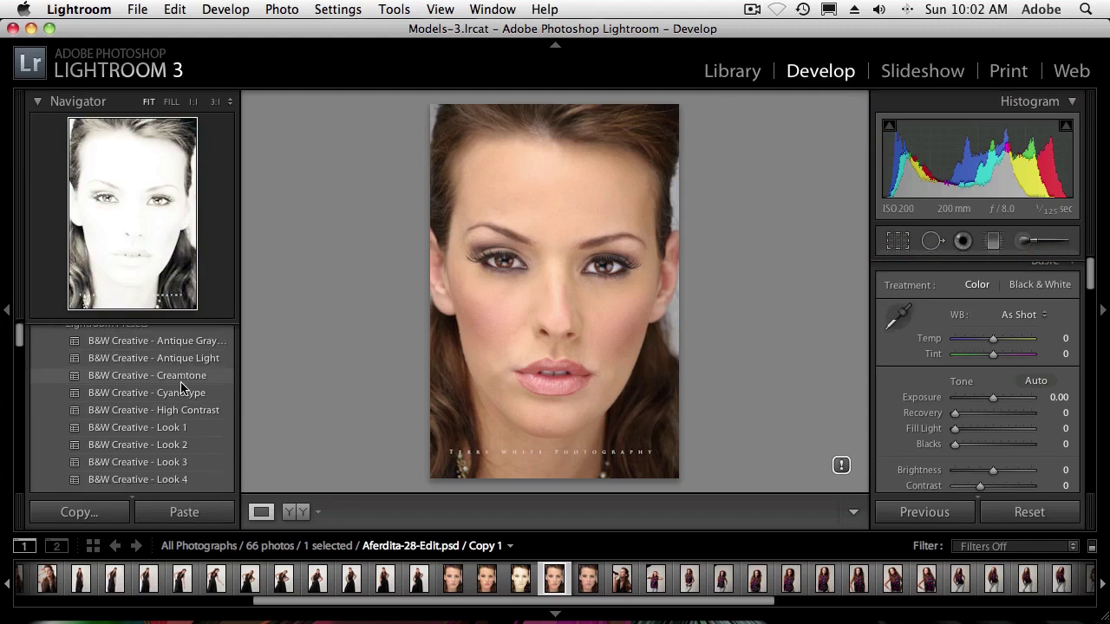
pyautogui.scroll(2, 181, 390)
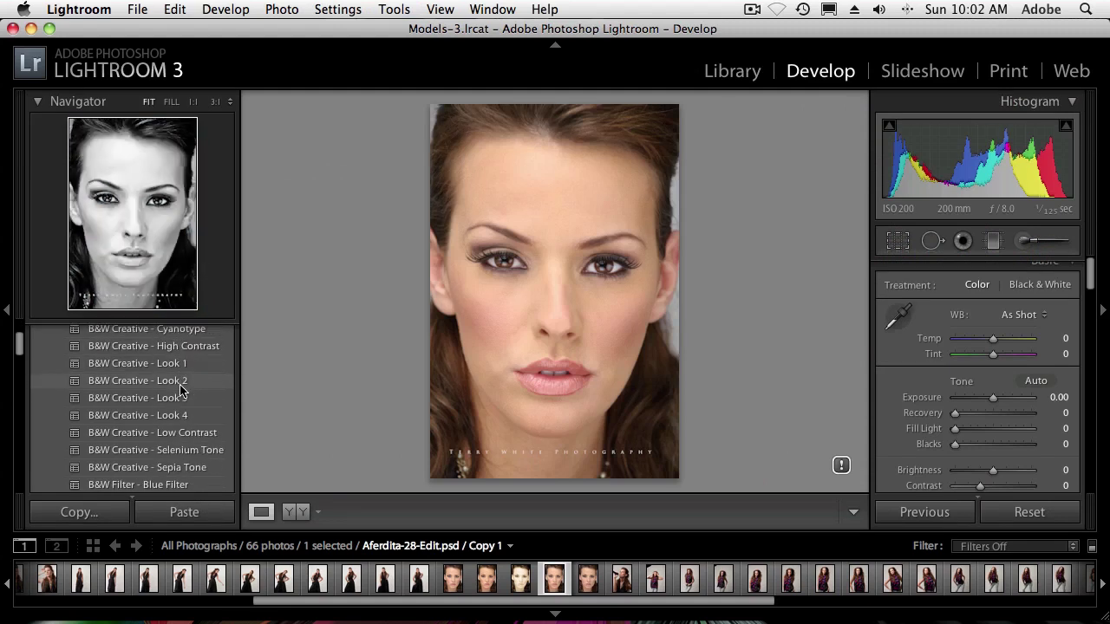
pyautogui.click(182, 387)
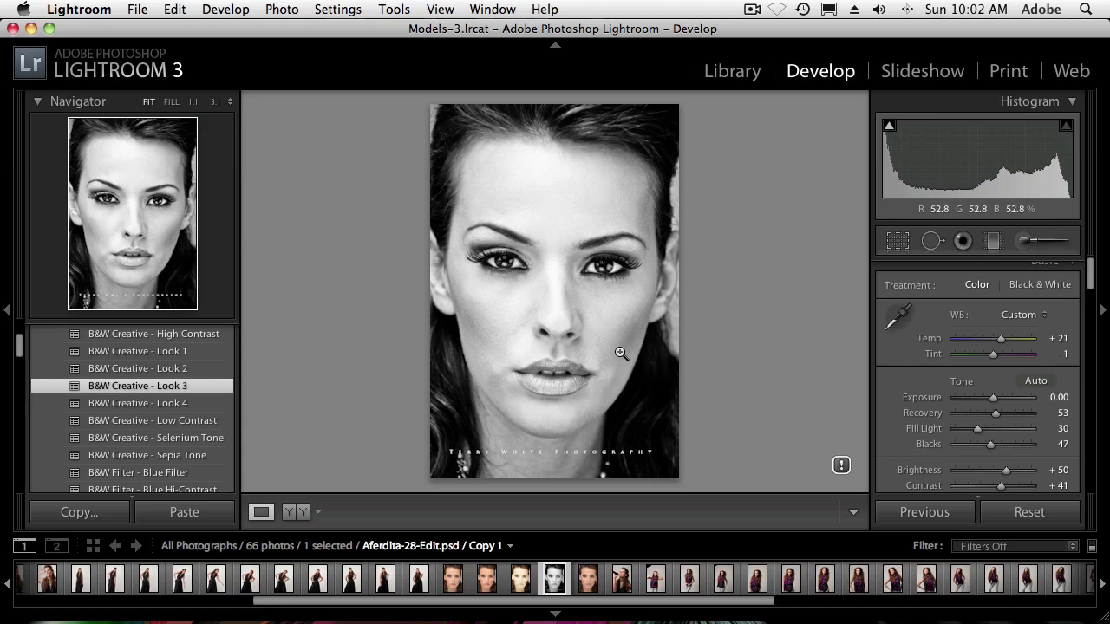
pyautogui.click(176, 406)
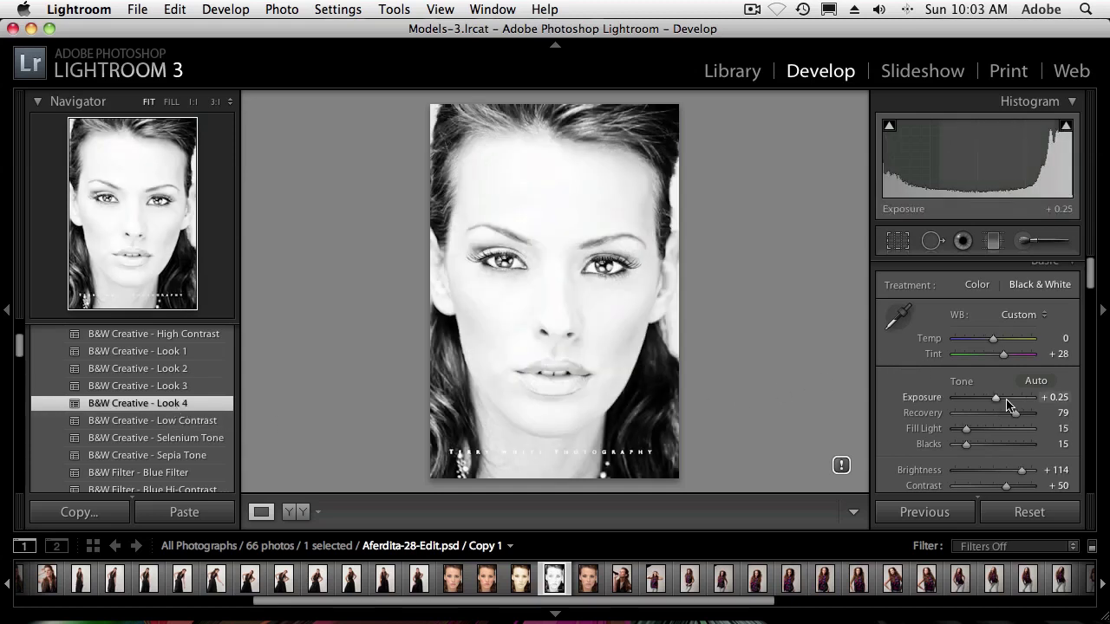
# Set Copy 1's Exposure to -0.45, Recovery to 48 and Fill Light to 22, and return to the thumbnail grid
pyautogui.moveTo(995, 398); pyautogui.dragTo(989, 399)
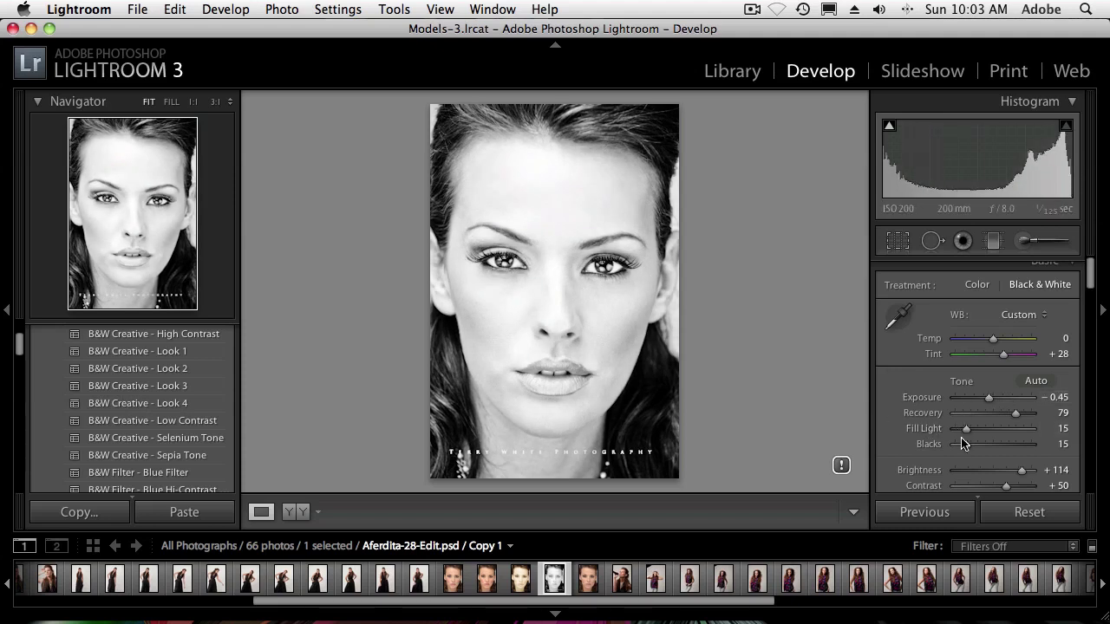
pyautogui.scroll(-3, 966, 451)
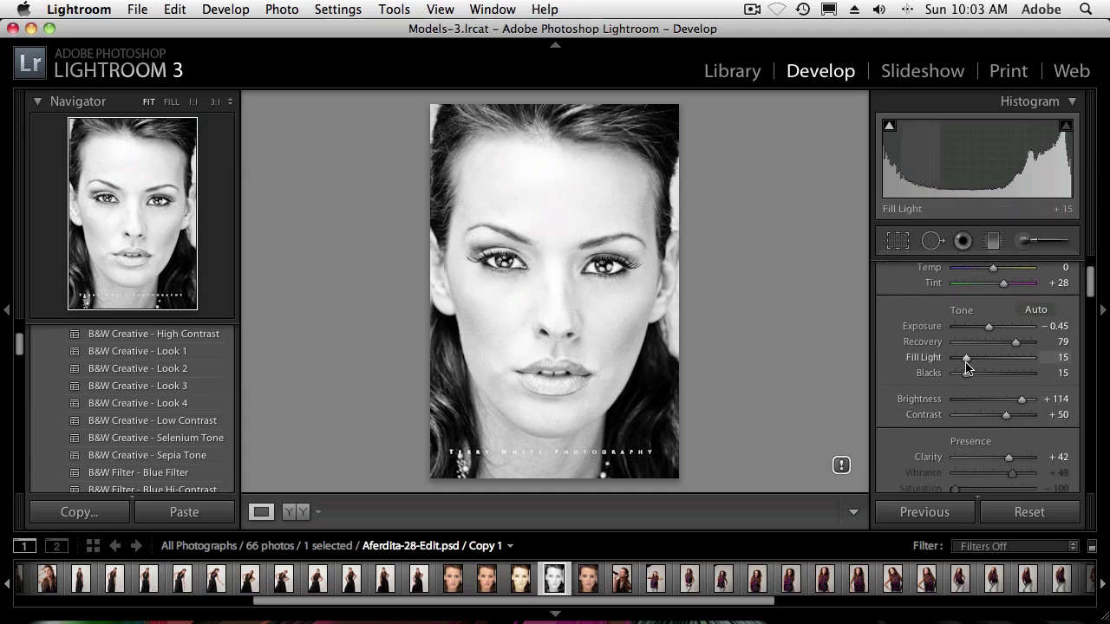
pyautogui.moveTo(966, 357); pyautogui.dragTo(993, 349)
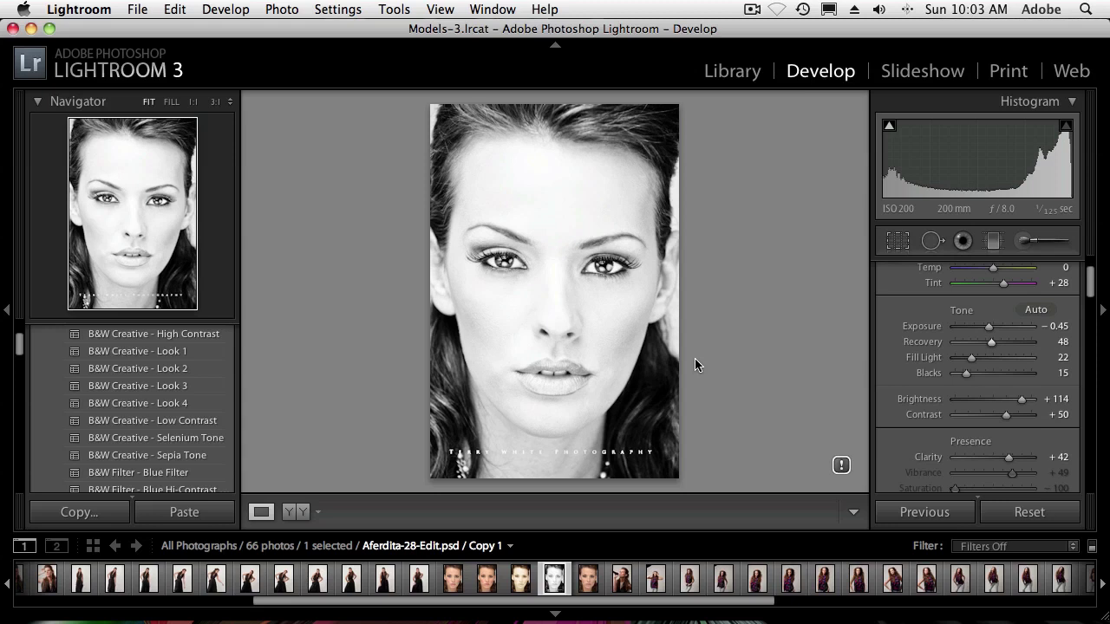
pyautogui.press('g')
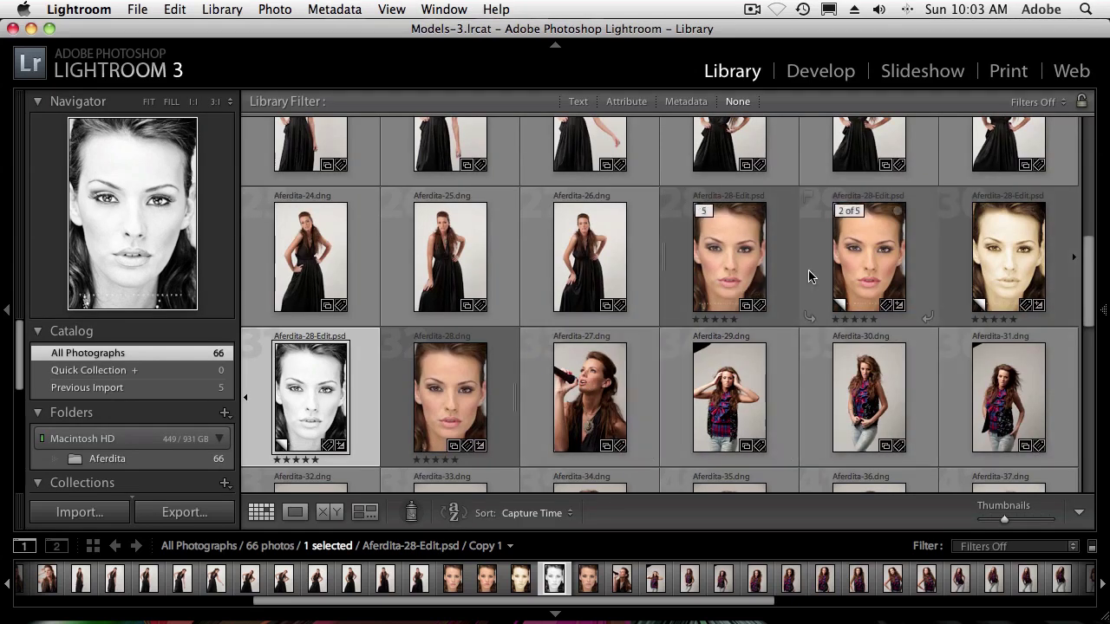
# Create another virtual copy of the original Aferdita-28-Edit.psd portrait and switch its crop frame to landscape orientation
pyautogui.click(738, 276)
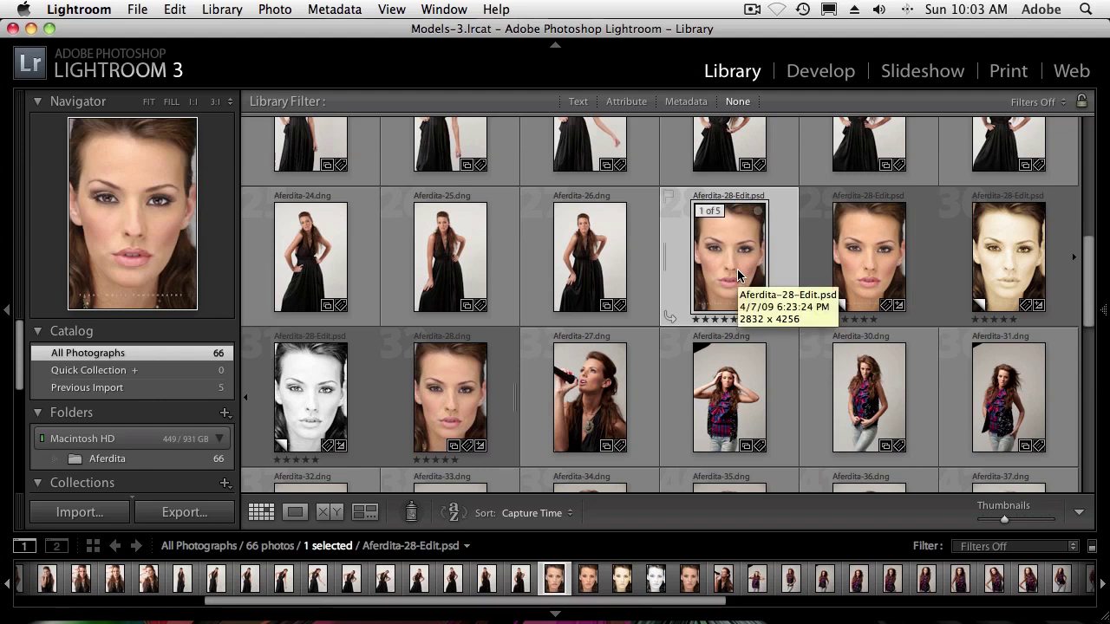
pyautogui.press('super+apostrophe')
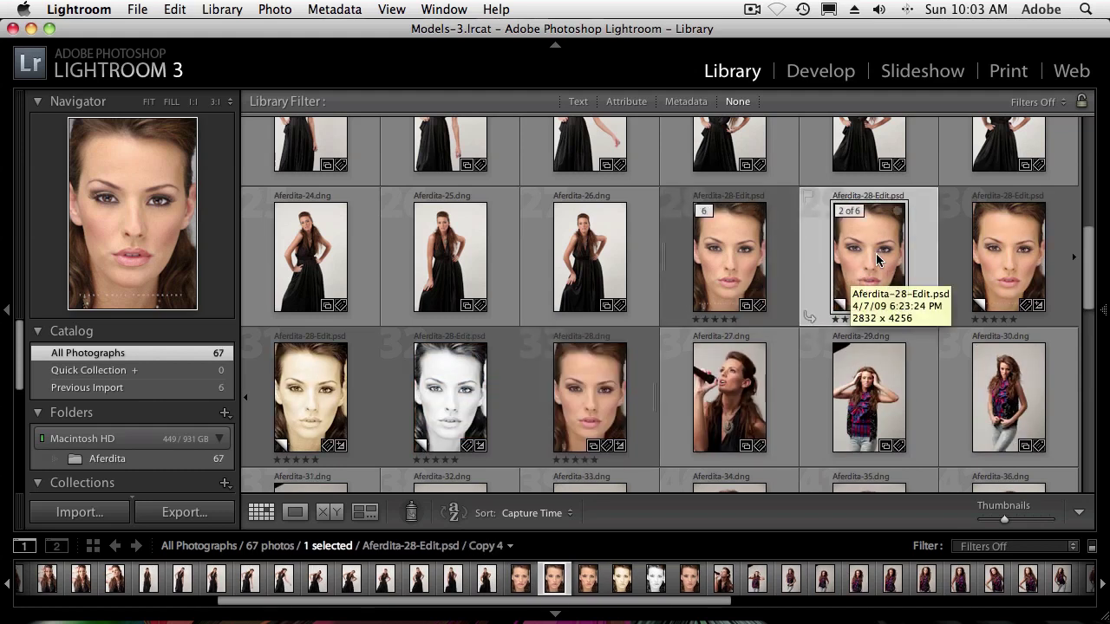
pyautogui.press('r')
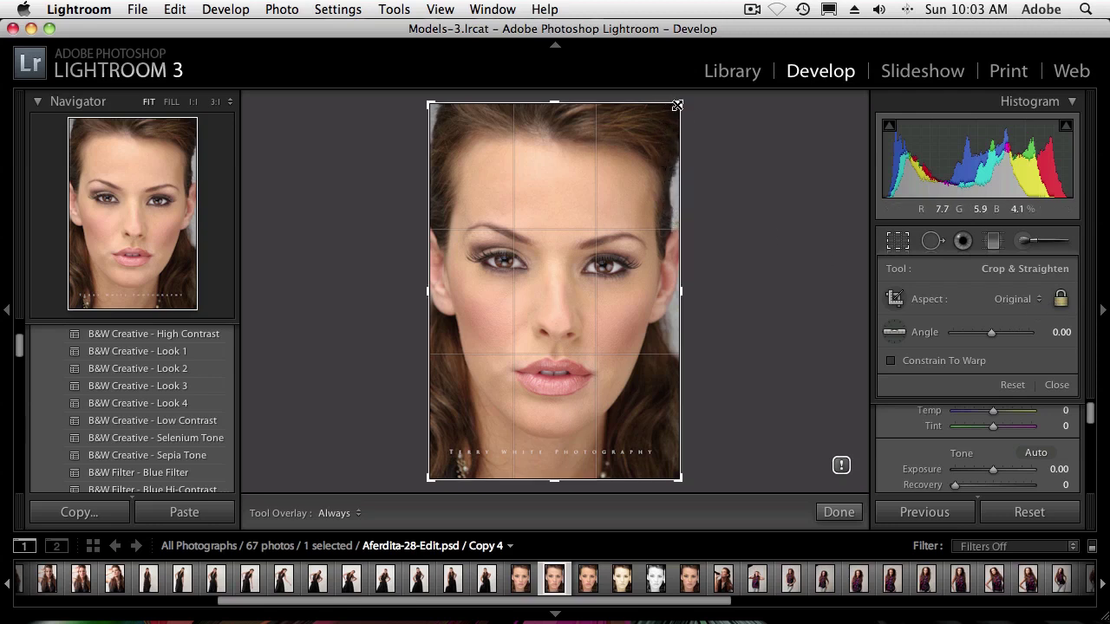
pyautogui.moveTo(678, 105)
pyautogui.mouseDown()
pyautogui.moveTo(659, 116)
pyautogui.moveTo(679, 103)
pyautogui.mouseUp()
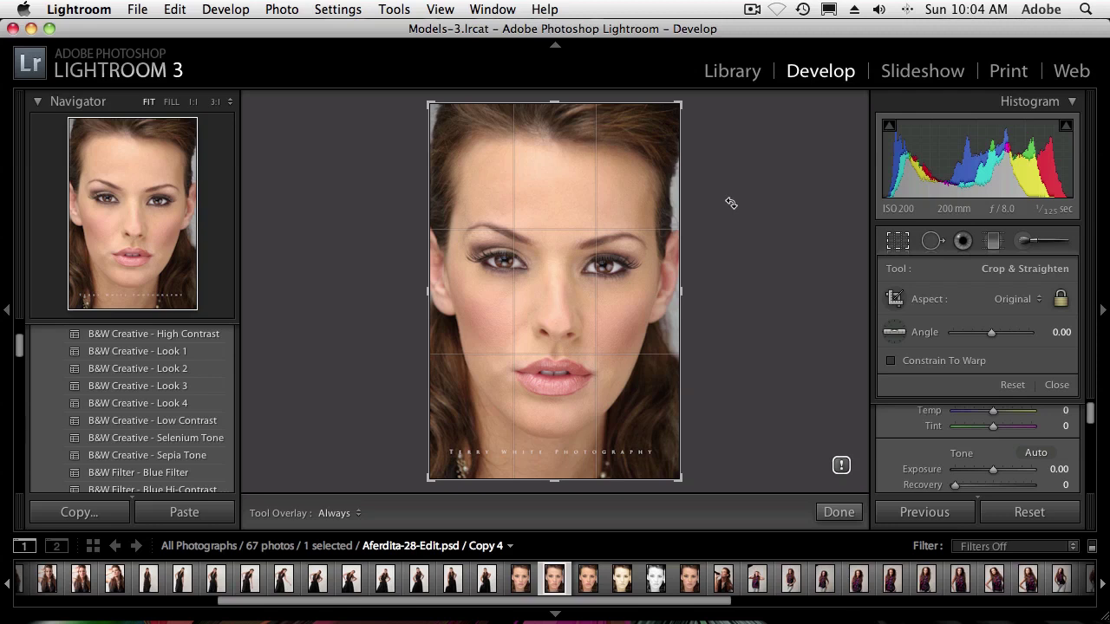
pyautogui.press('x')
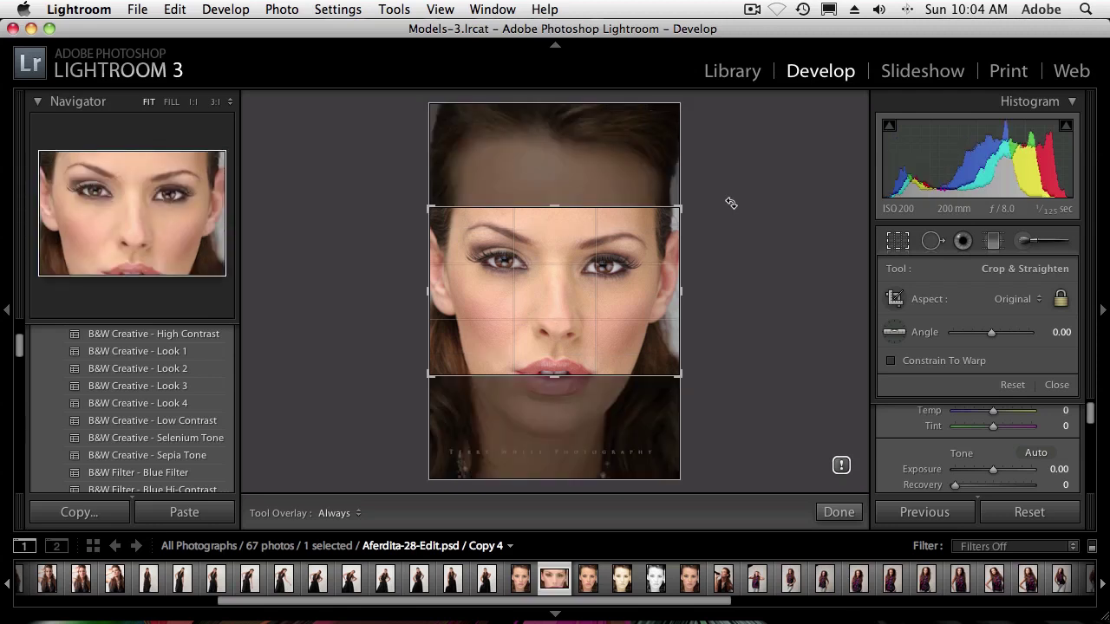
# Reposition the portrait to frame the eyes and lips, compare both crop orientations, apply the landscape crop and return to the grid
pyautogui.moveTo(594, 271); pyautogui.dragTo(588, 249)
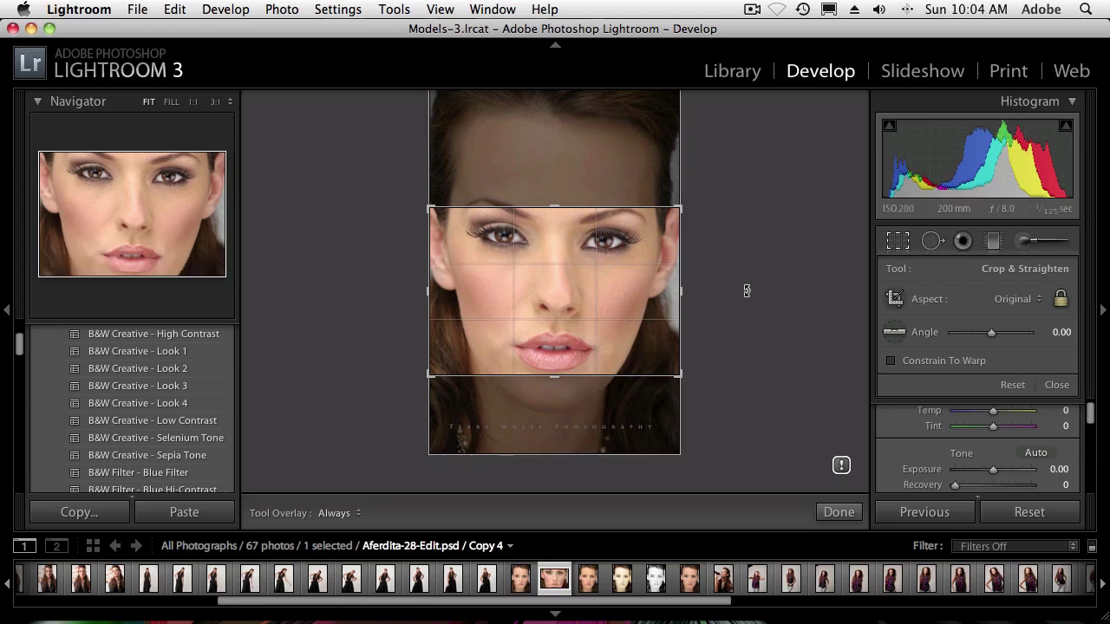
pyautogui.press('x')
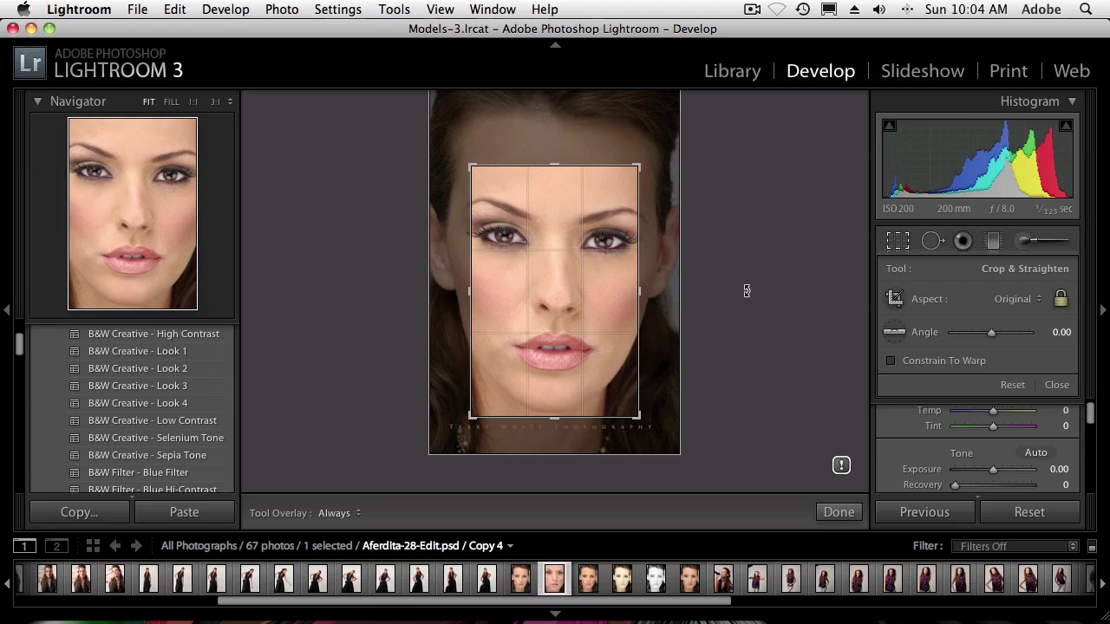
pyautogui.press('x')
pyautogui.press('x')
pyautogui.press('x')
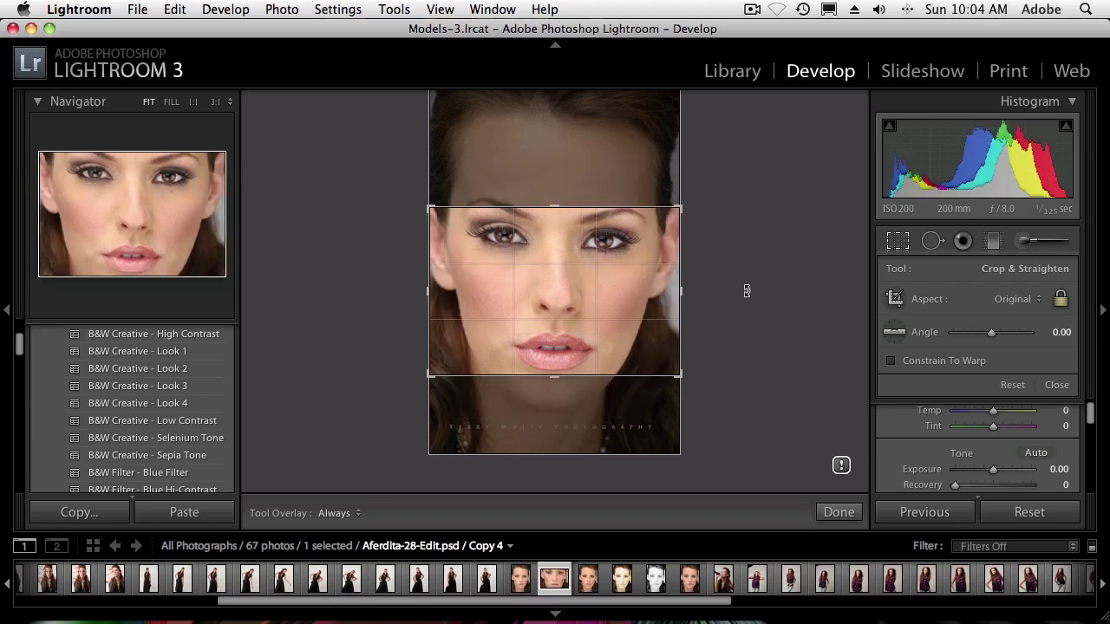
pyautogui.press('x')
pyautogui.press('x')
pyautogui.click(838, 513)
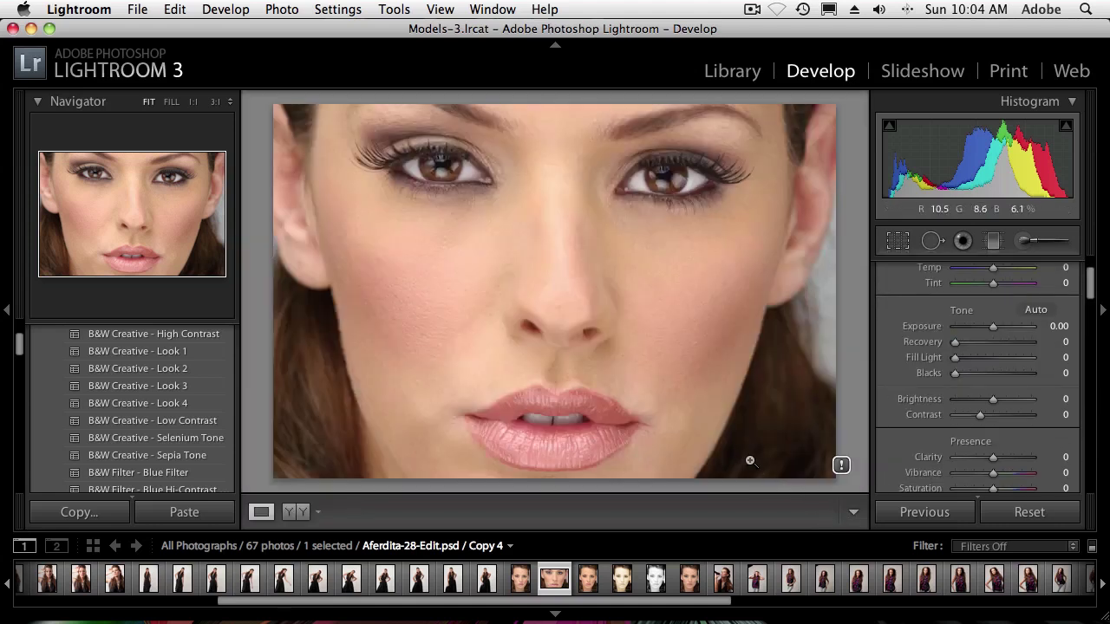
pyautogui.press('g')
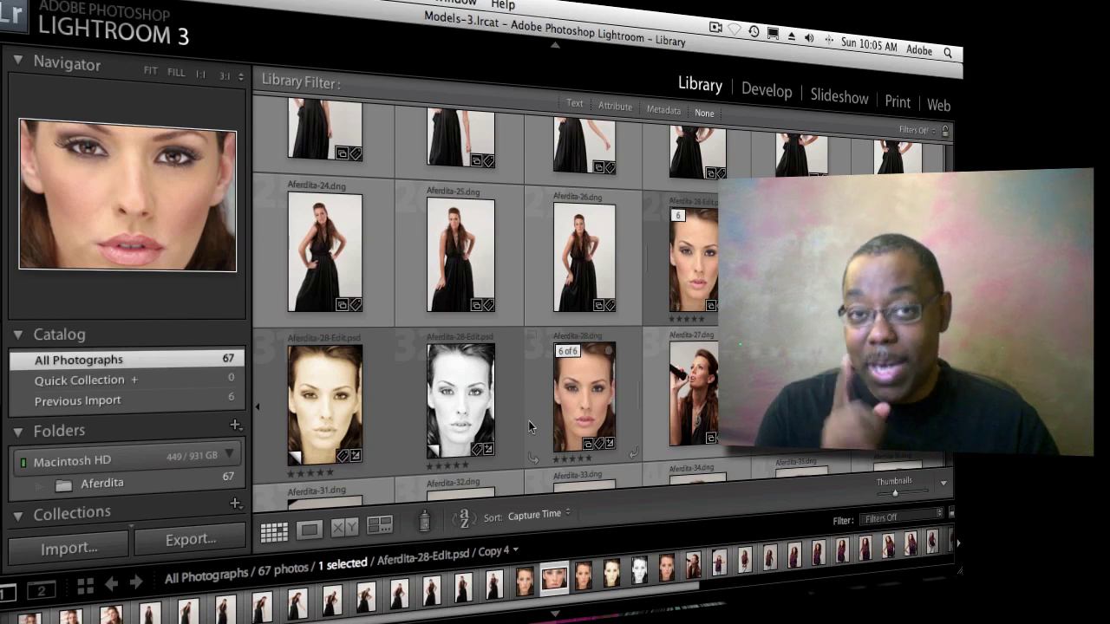
# Show the Attribute filter options for the library and filter briefly to Master Photos only
pyautogui.scroll(5, 530, 426)
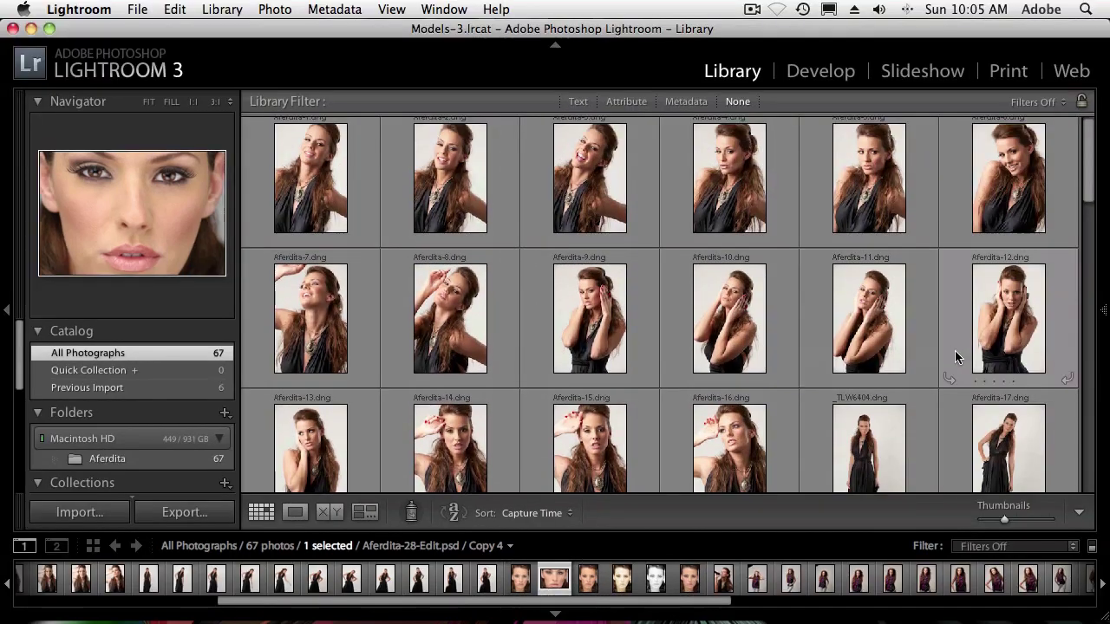
pyautogui.scroll(-10, 1024, 325)
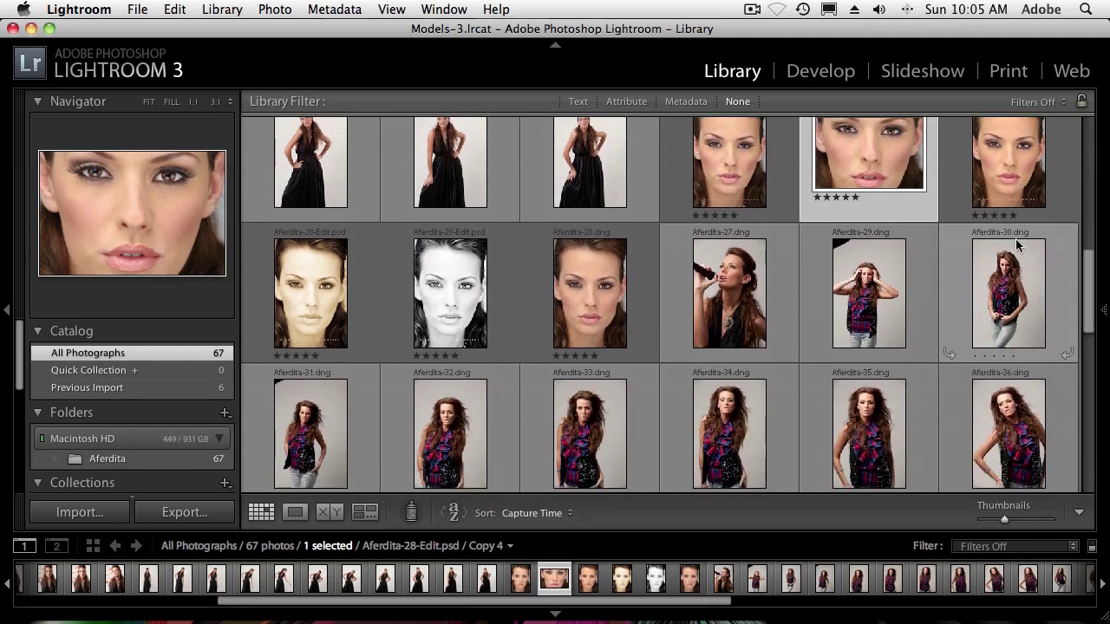
pyautogui.click(1061, 102)
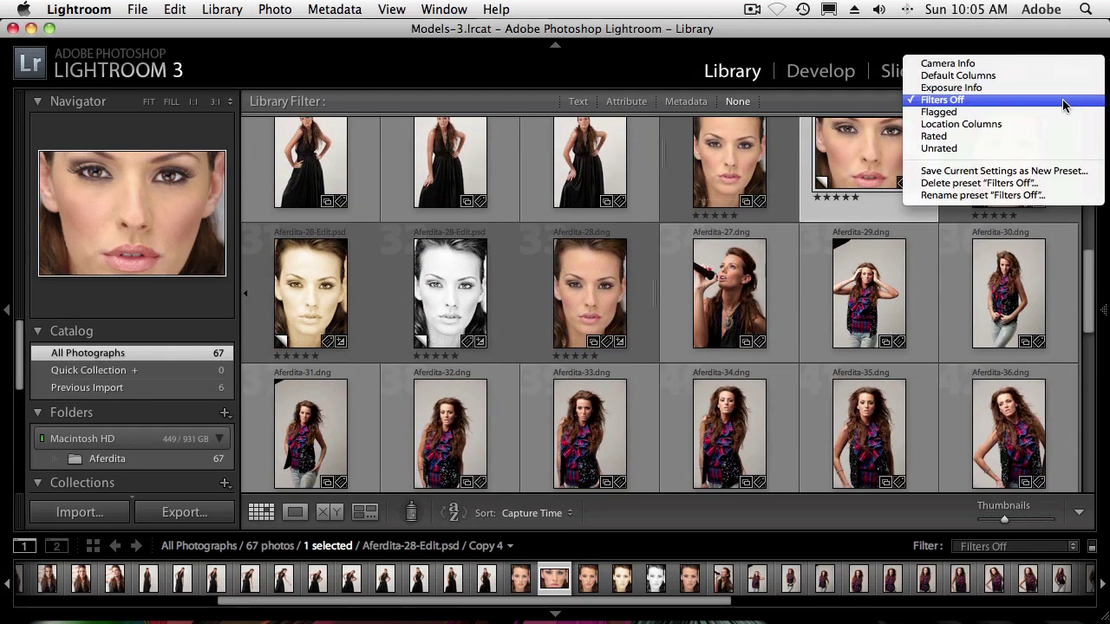
pyautogui.click(1062, 99)
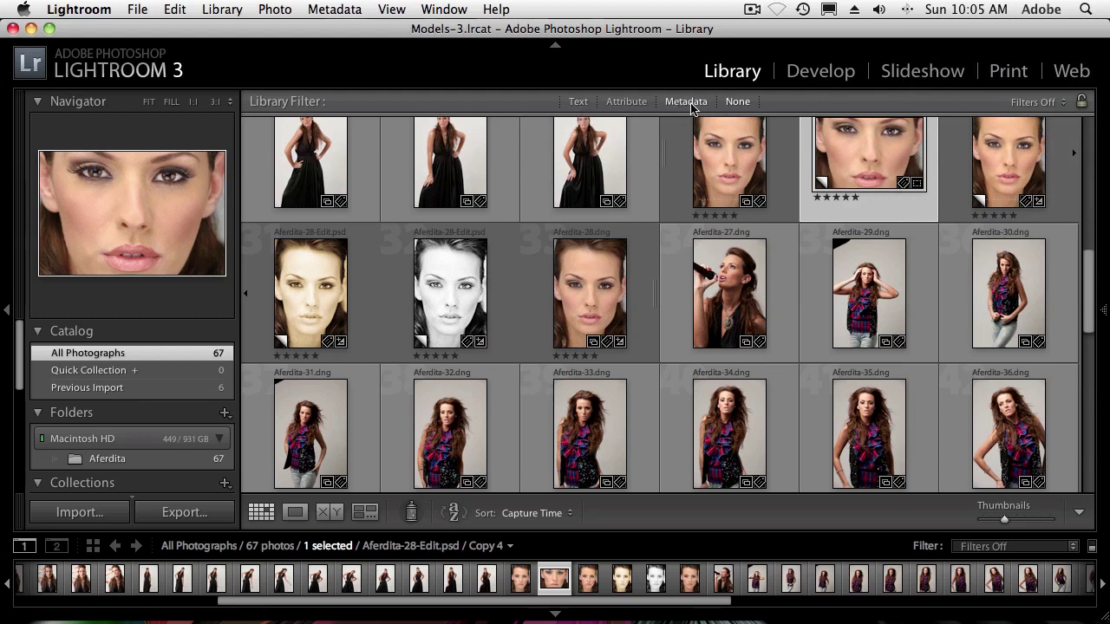
pyautogui.click(628, 103)
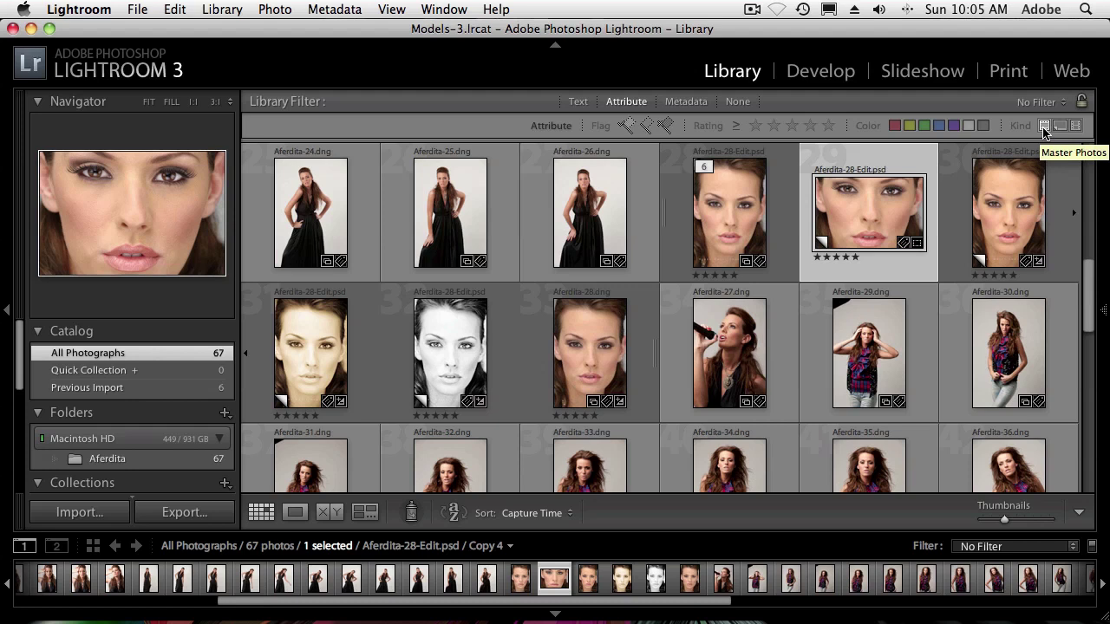
pyautogui.click(1044, 127)
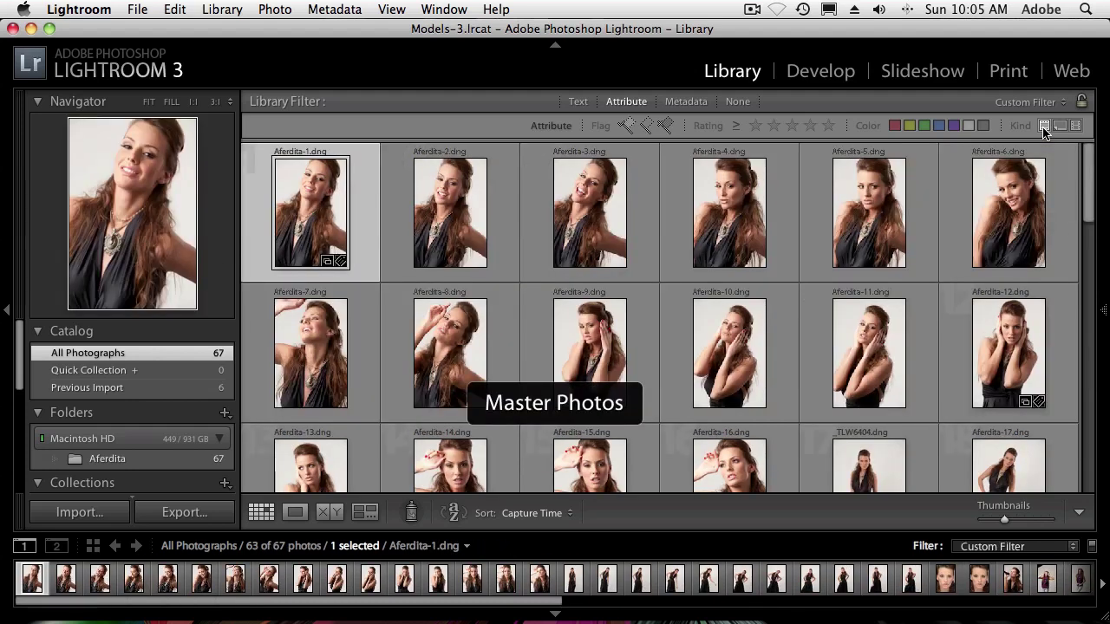
pyautogui.click(1044, 127)
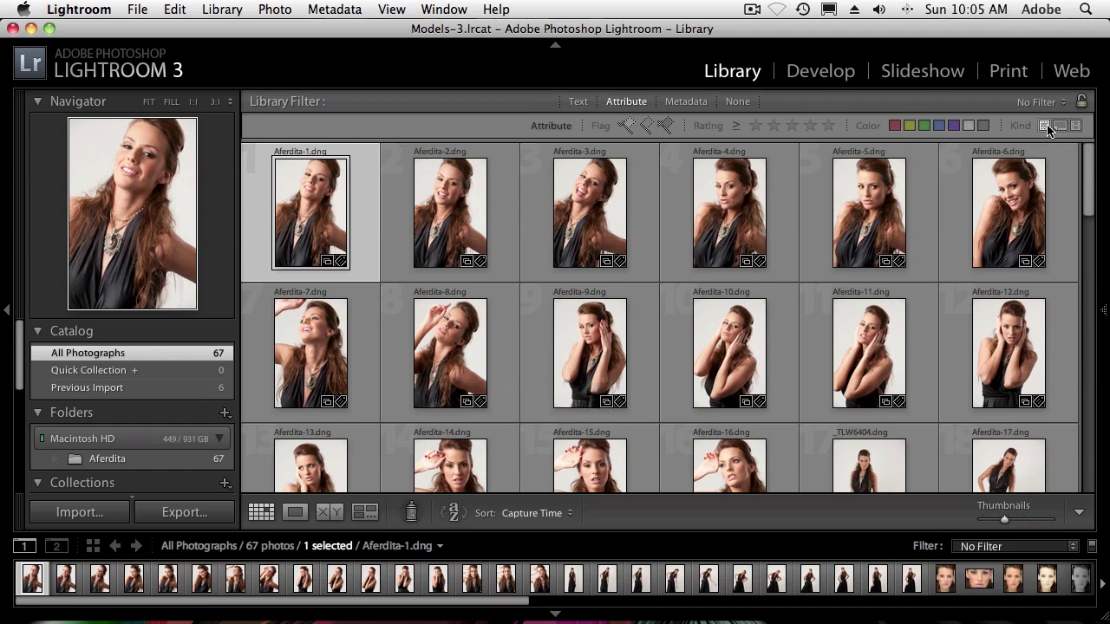
# Filter the library to Virtual Copies, compare with Master Photos, and turn filtering off to browse back to the edited portraits
pyautogui.click(1059, 127)
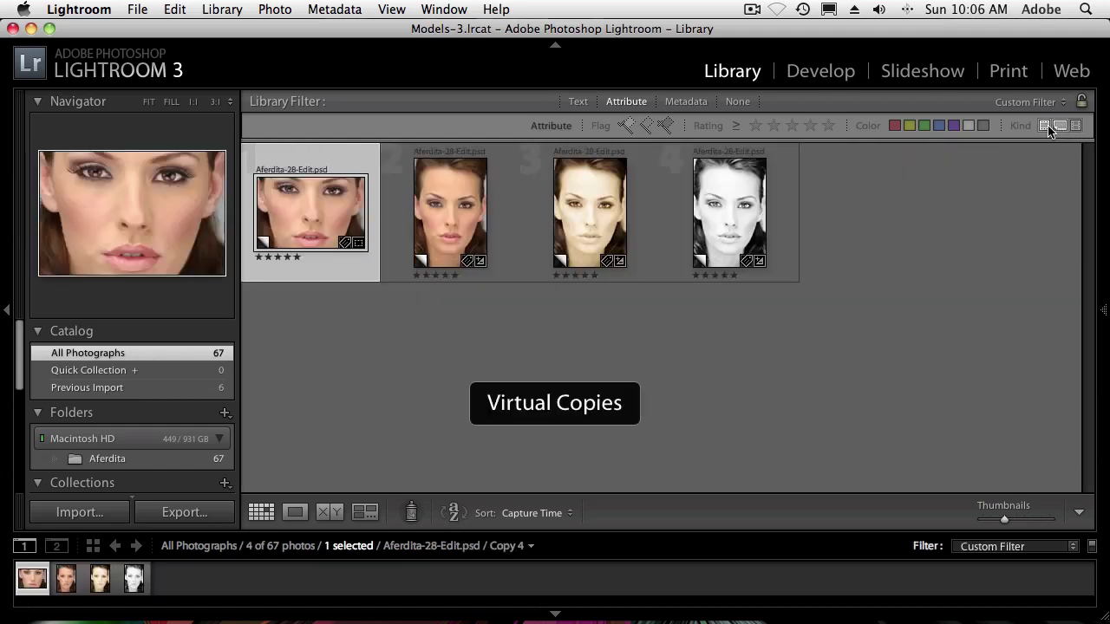
pyautogui.click(1044, 127)
pyautogui.click(1058, 126)
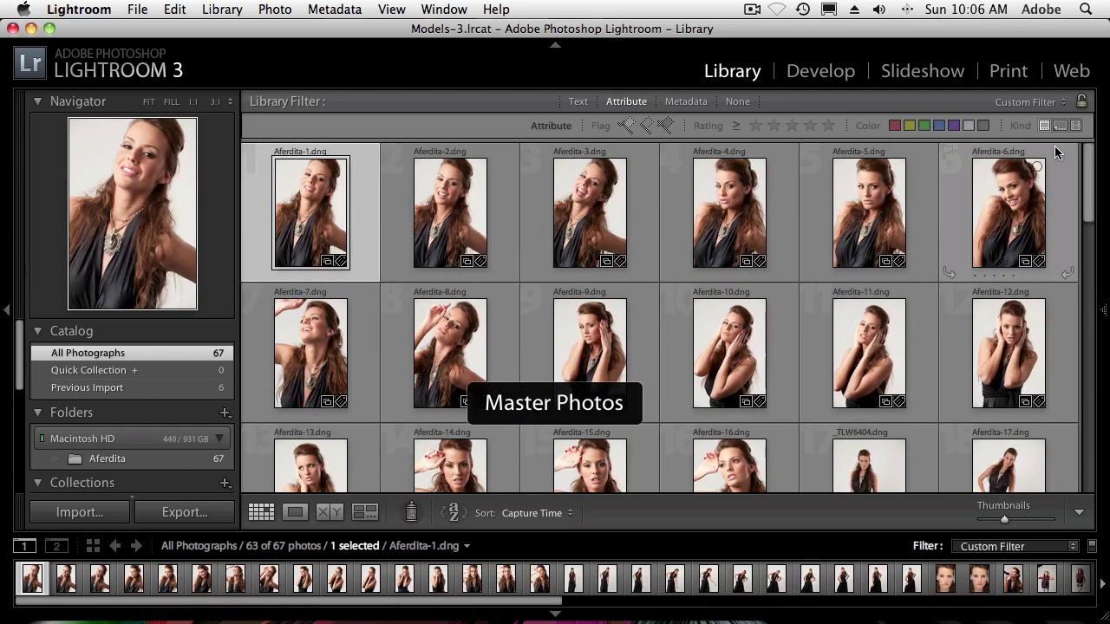
pyautogui.click(624, 102)
pyautogui.click(624, 102)
pyautogui.scroll(-8, 824, 266)
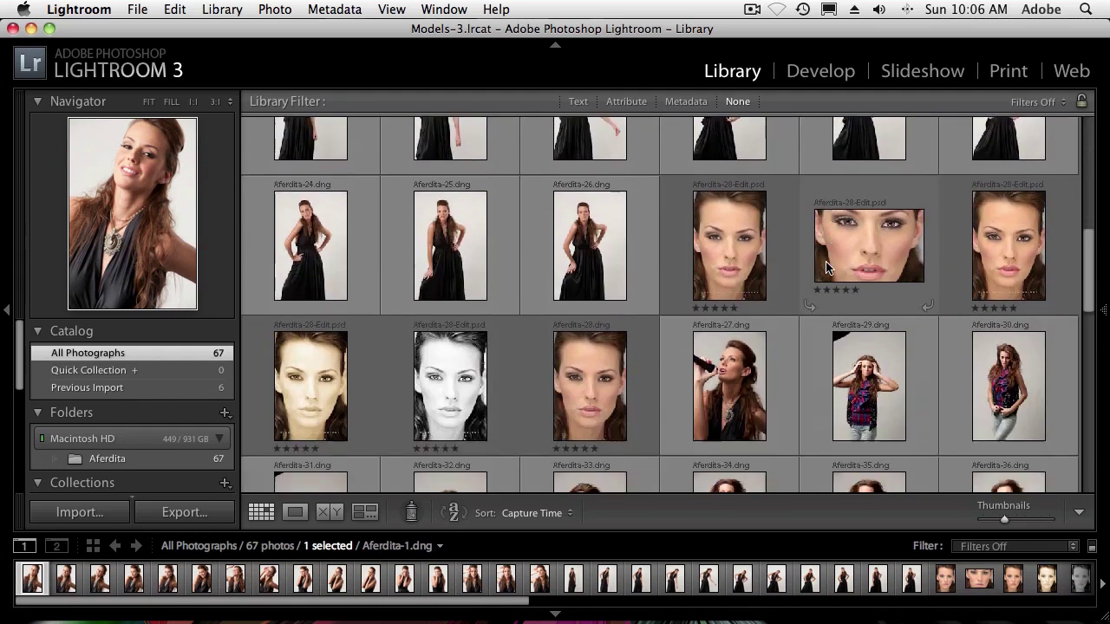